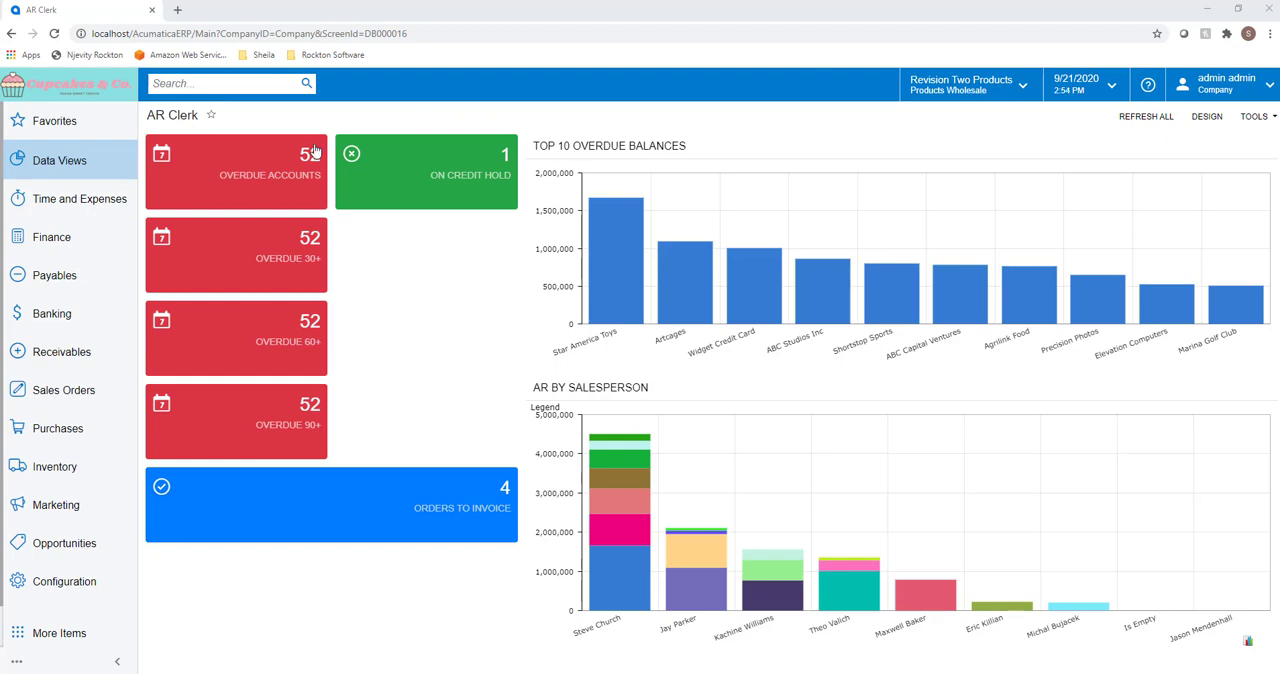
Step: From the Church of The Apostles customer record, create a new invoice with the description "Sunday Service Cupcake Order"
left_click(101, 352)
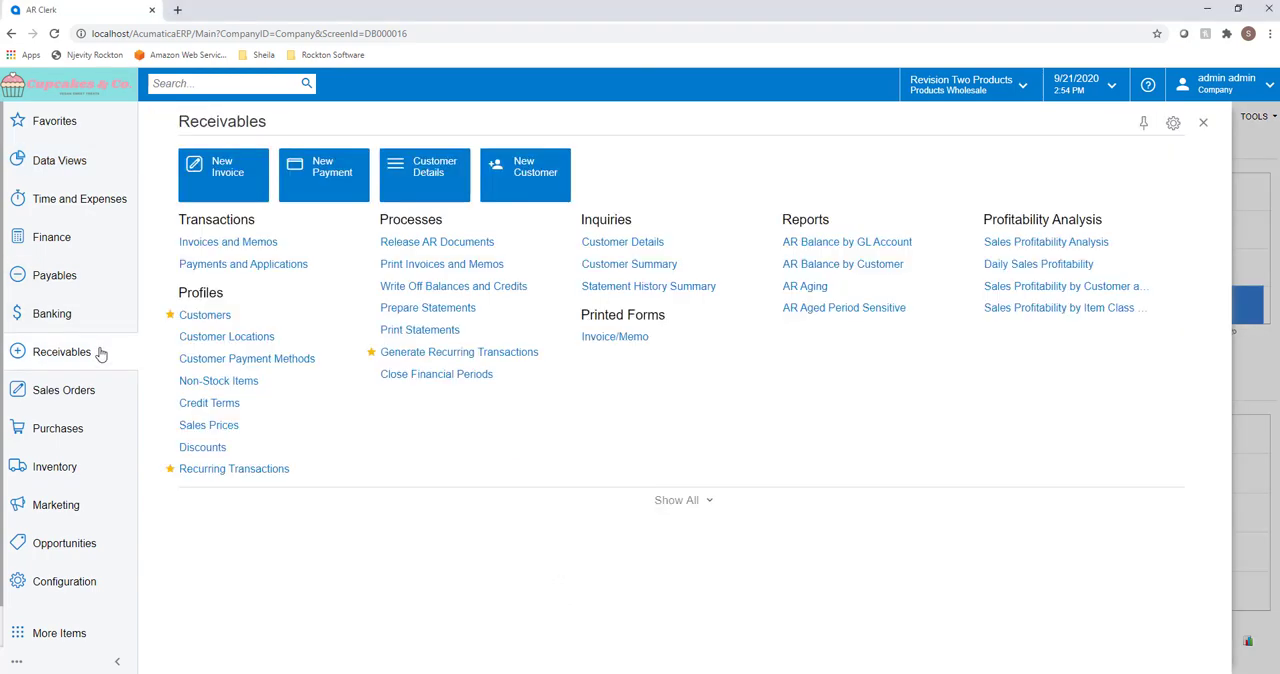
left_click(181, 316)
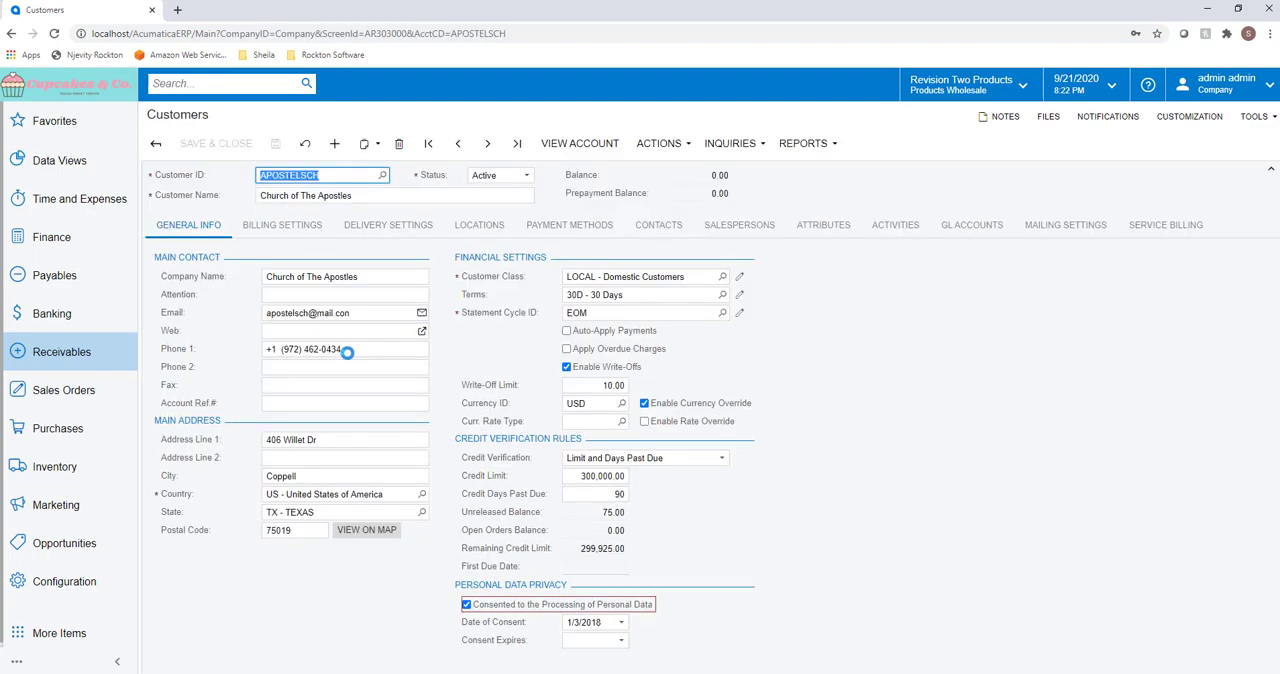
left_click(654, 148)
left_click(652, 174)
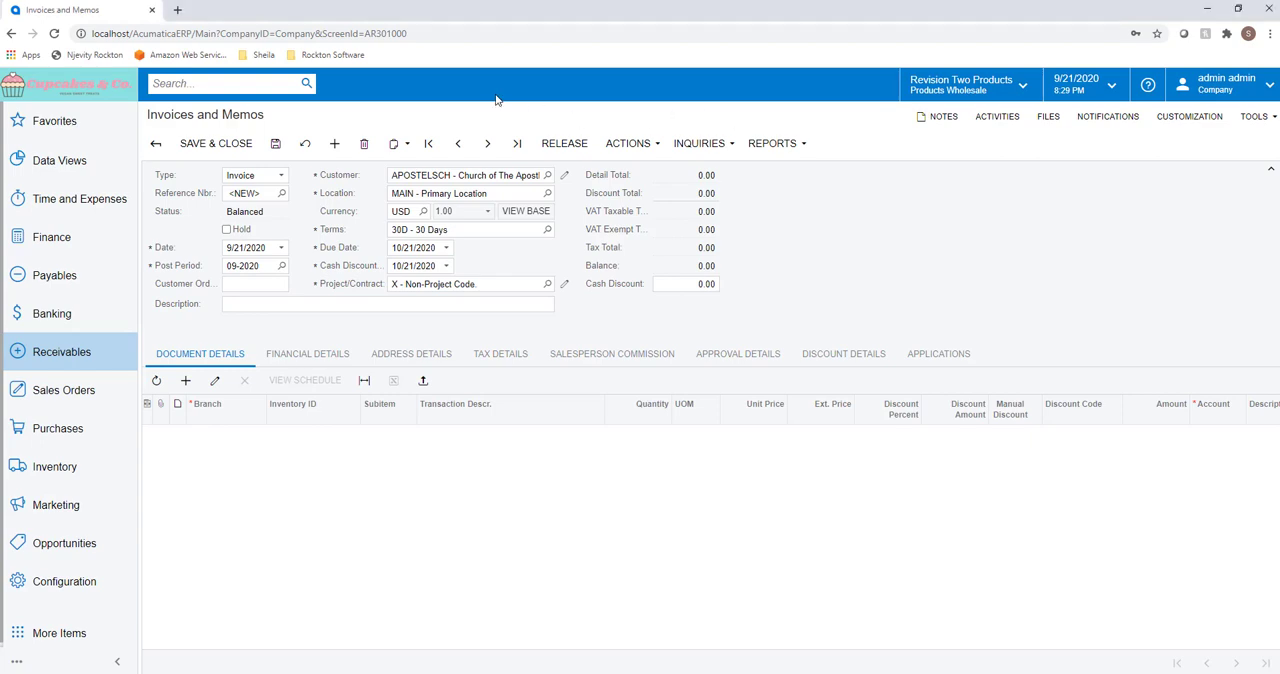
left_click(347, 303)
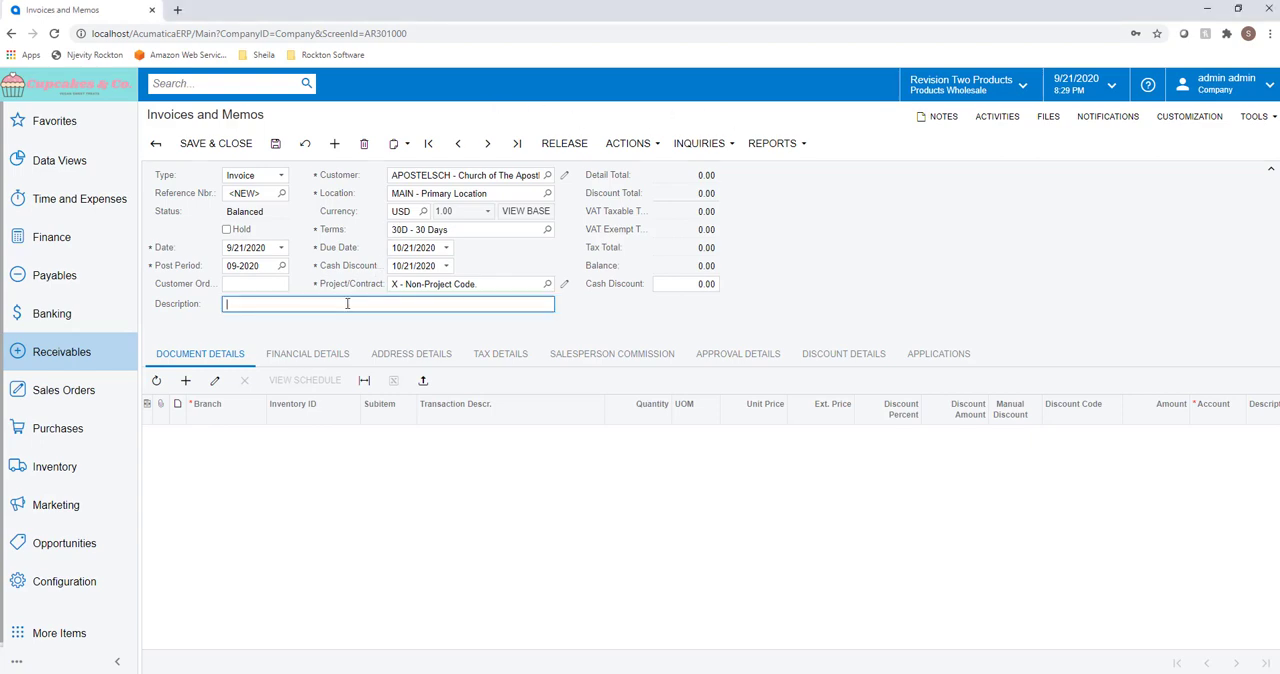
type("Sunday Service Cupcake Order")
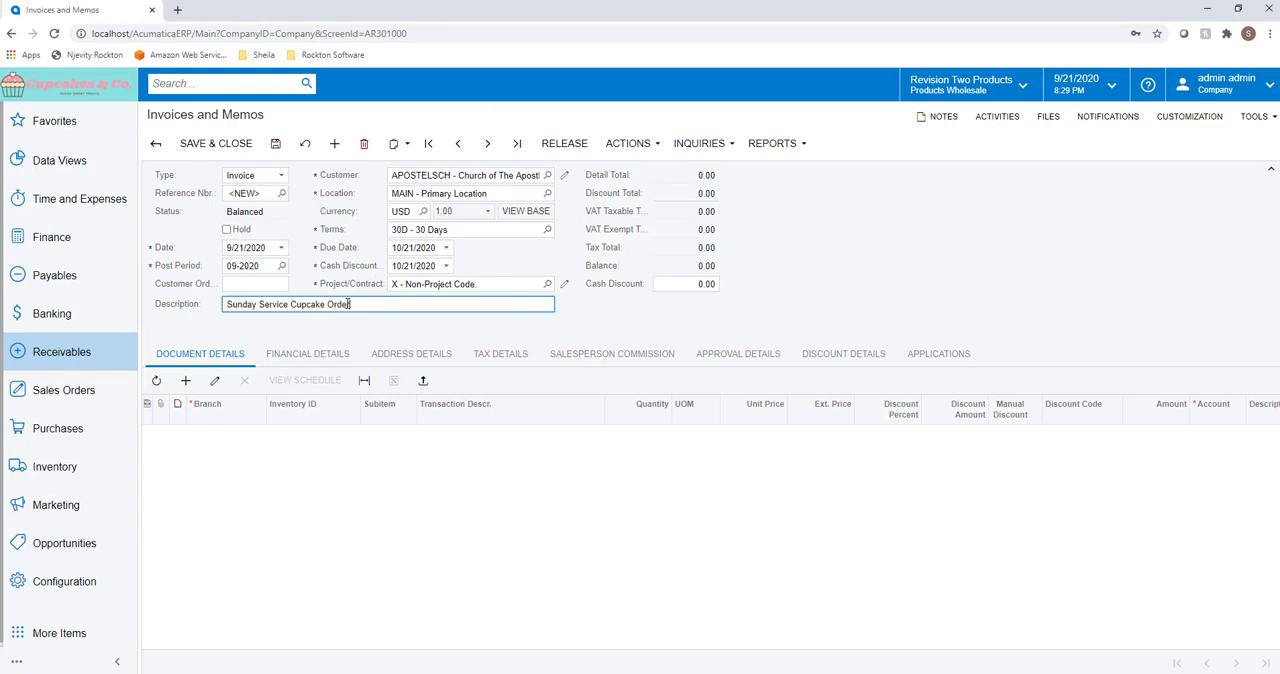
Step: Add an invoice line described as "Sunday Service Cupcake Order" with quantity 150 and unit price 0.50, and save the invoice
left_click(185, 381)
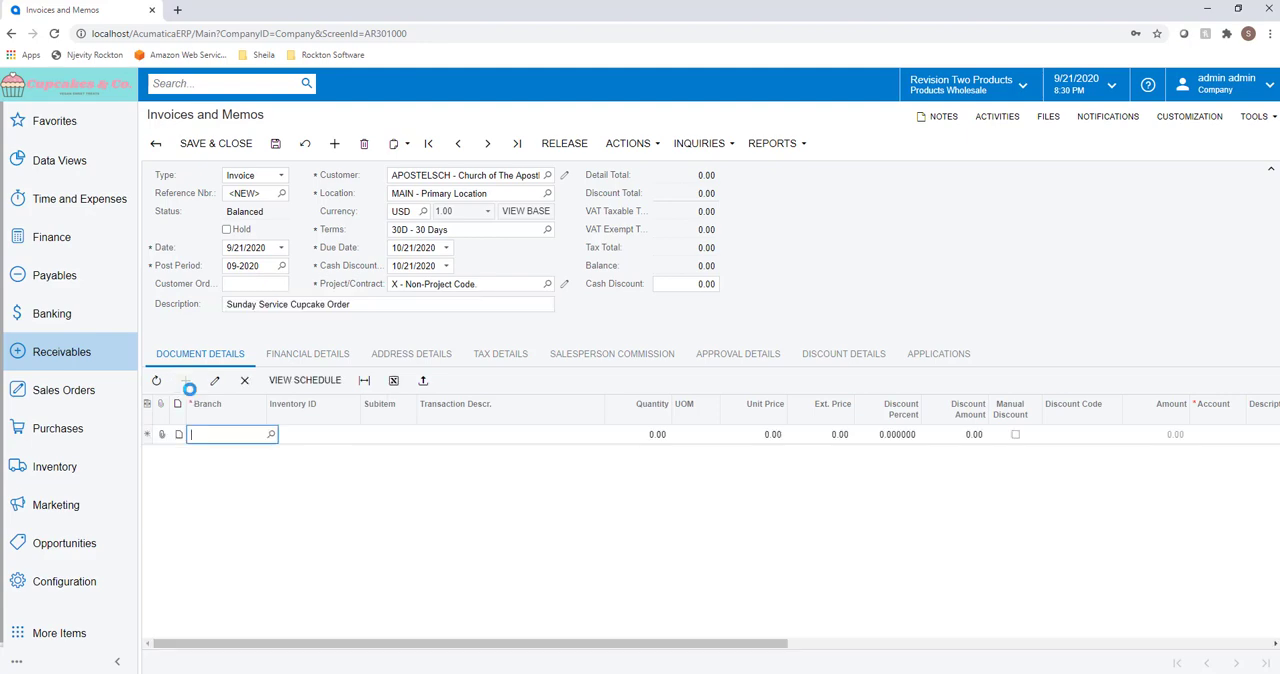
left_click(448, 441)
type("Sunday Service Cupcake Order")
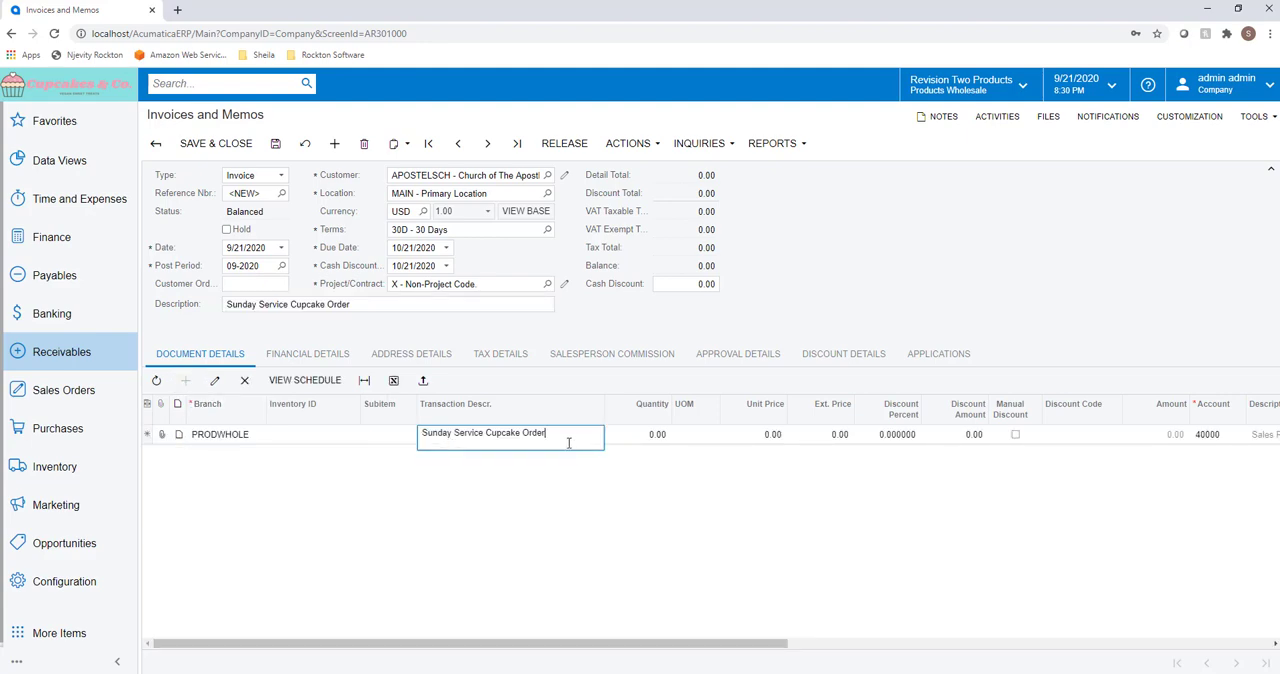
left_click(640, 436)
type("150")
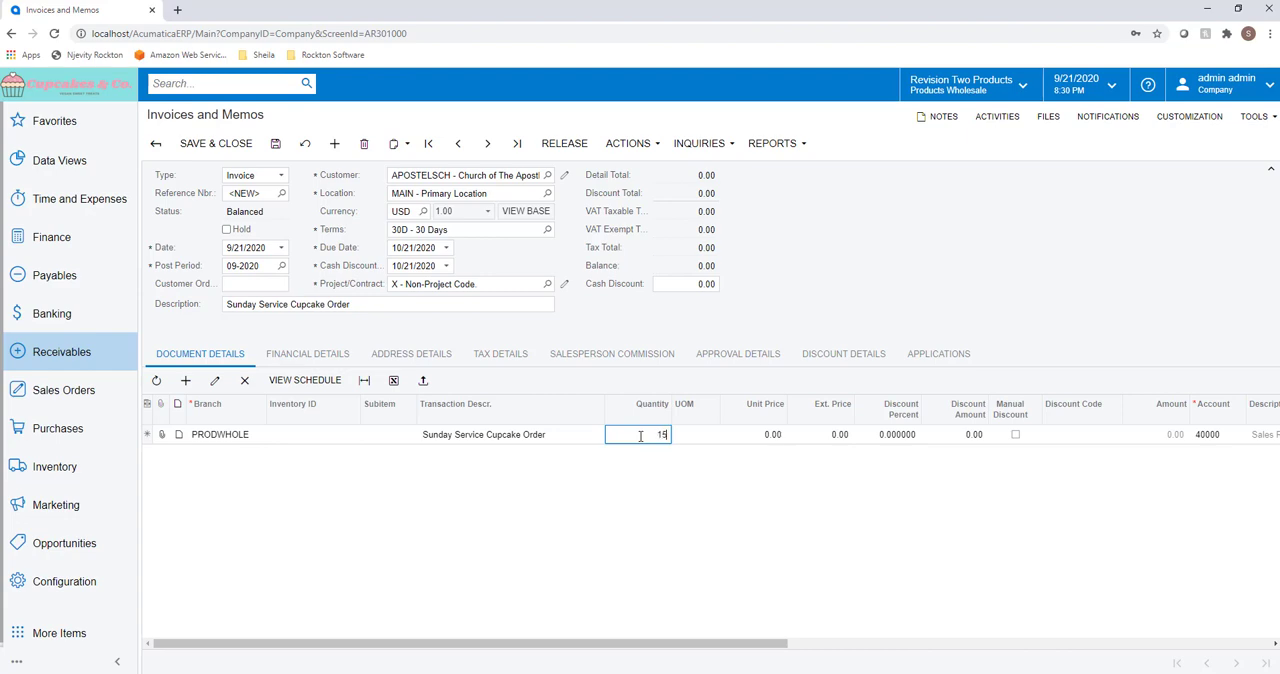
key("Tab")
key("Tab")
type("5")
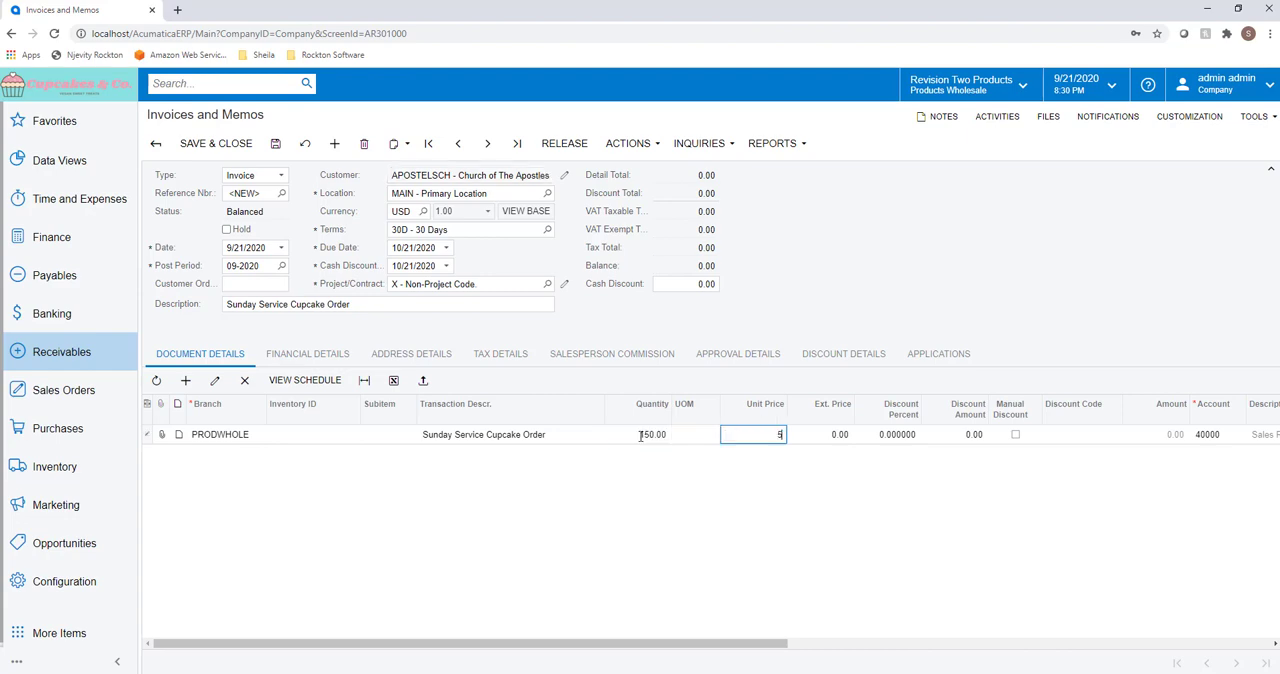
key("BackSpace")
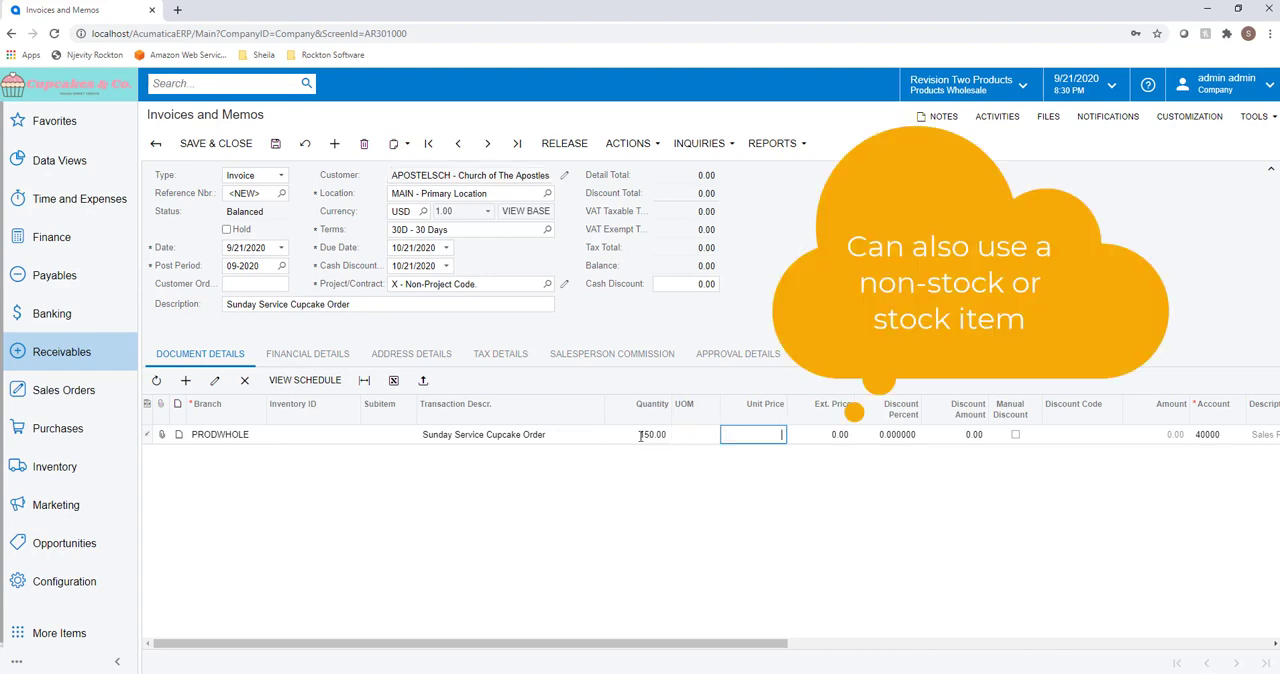
type(".50")
key("Tab")
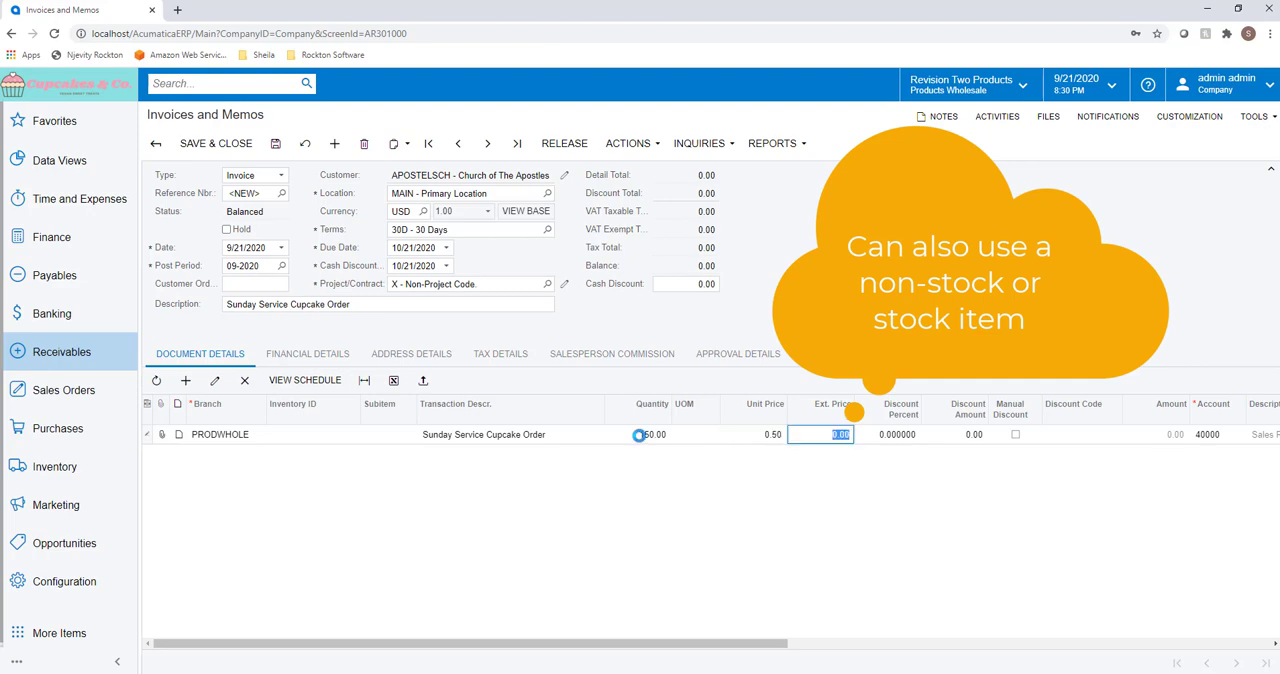
left_click(274, 146)
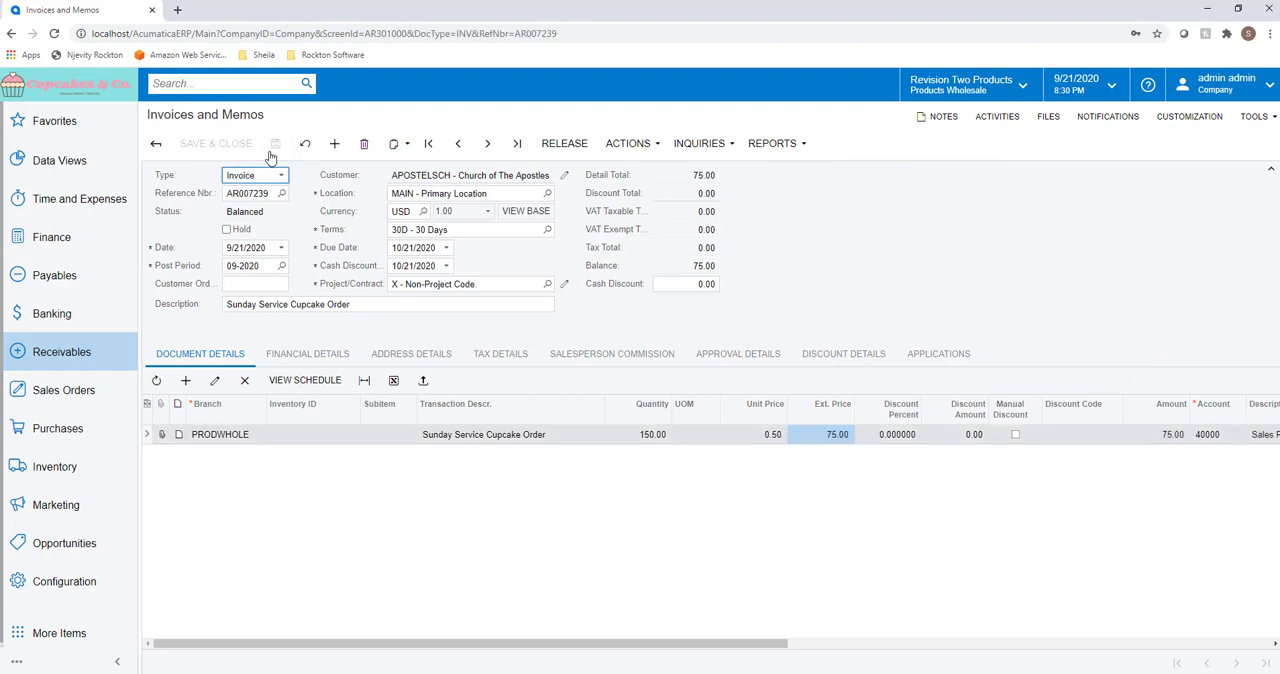
Step: Add the invoice to a new recurring schedule with no execution limit that runs weekly on Monday instead of Sunday
left_click(628, 143)
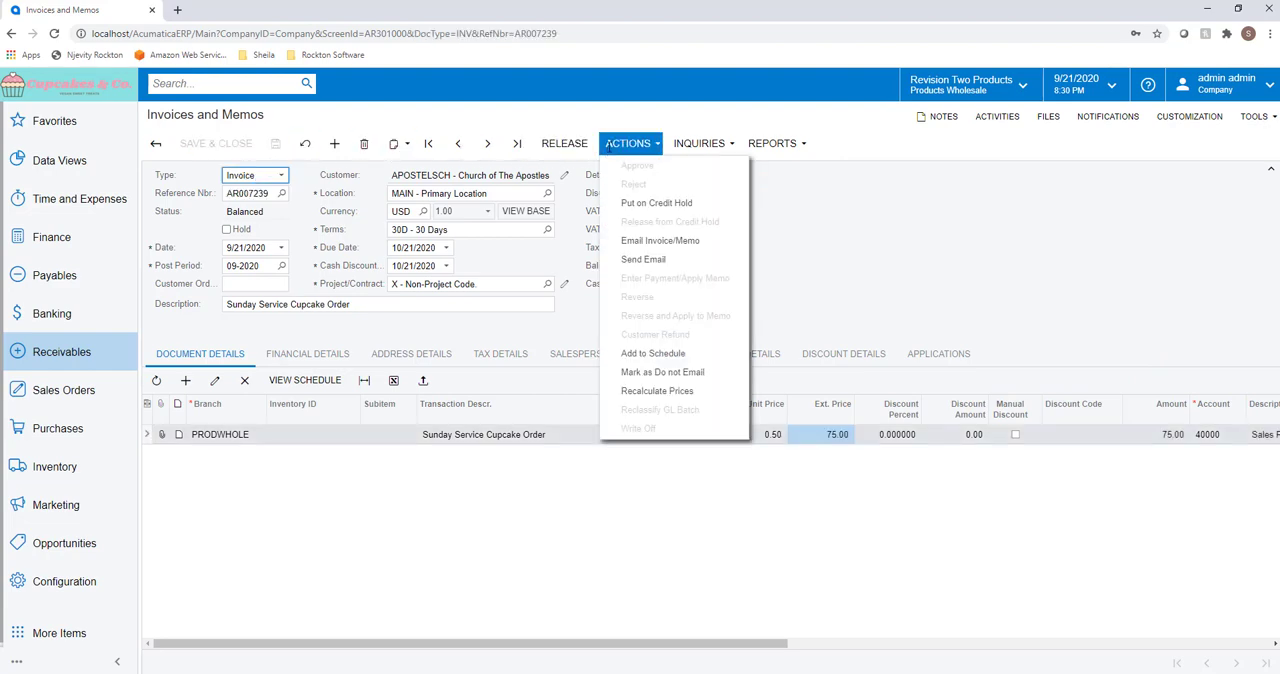
left_click(644, 355)
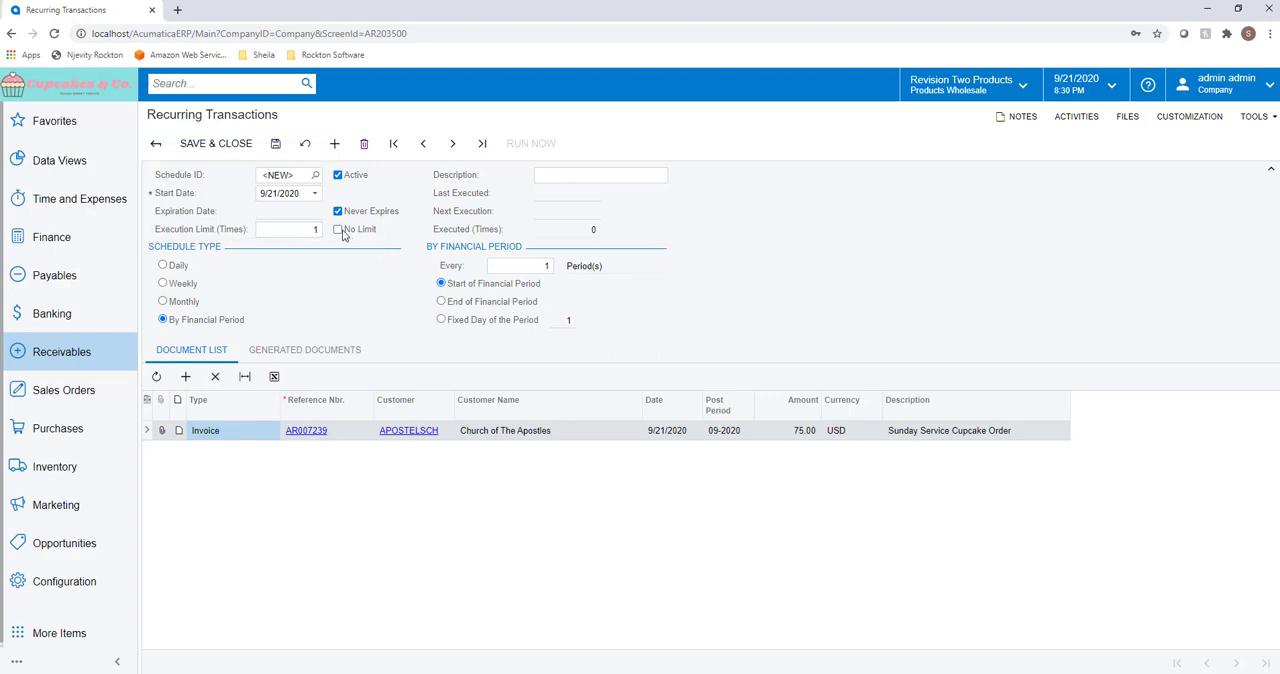
left_click(339, 230)
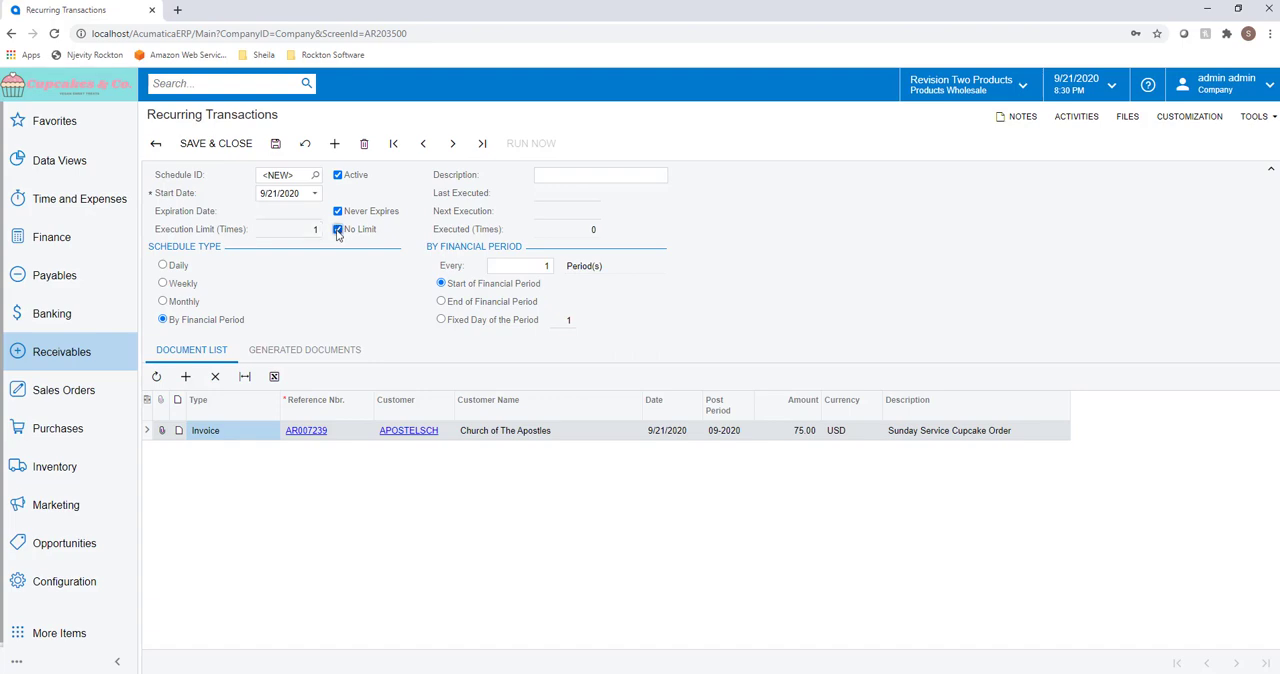
left_click(195, 288)
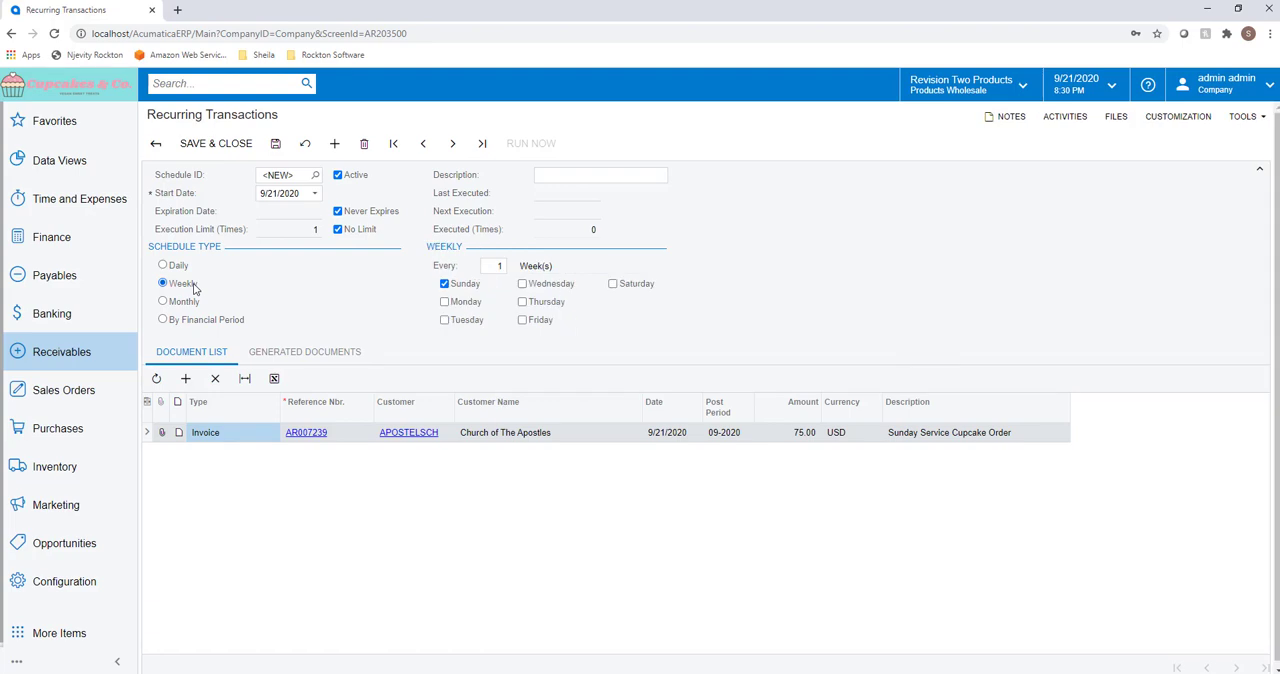
left_click(446, 285)
left_click(446, 284)
left_click(445, 302)
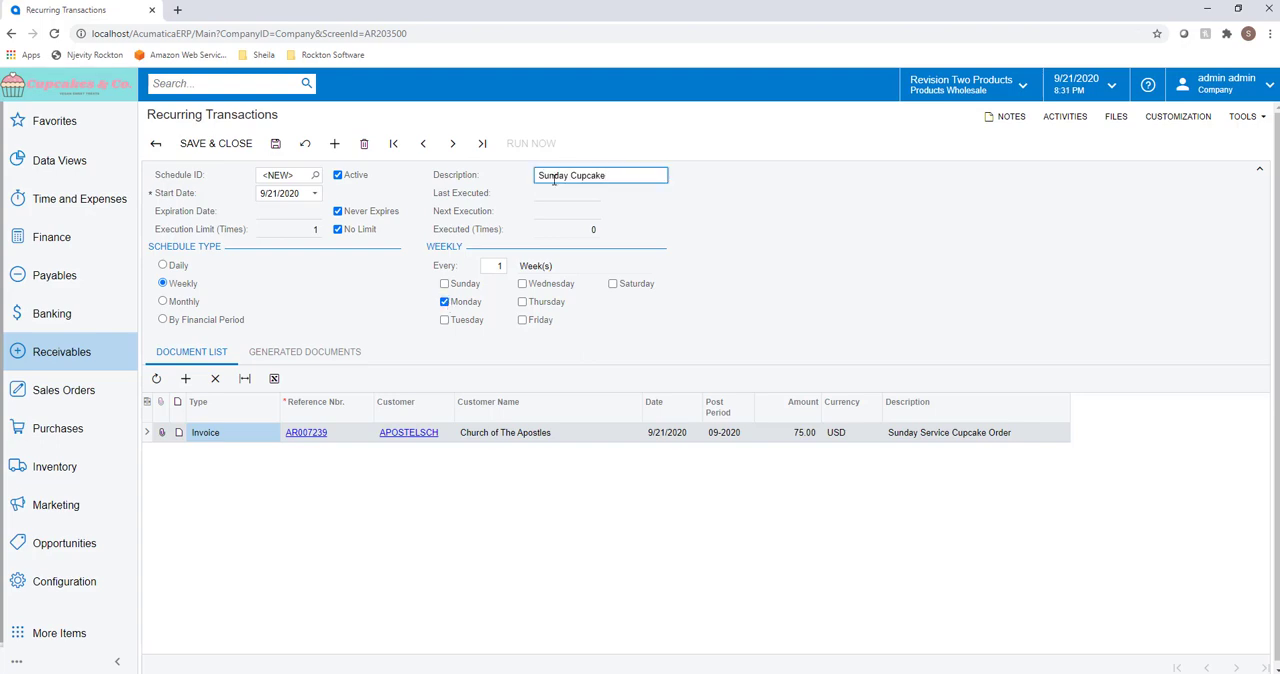
Step: Enter "Sunday Cupcake Order" as the recurring schedule's description and save the schedule
type("Order")
left_click(348, 352)
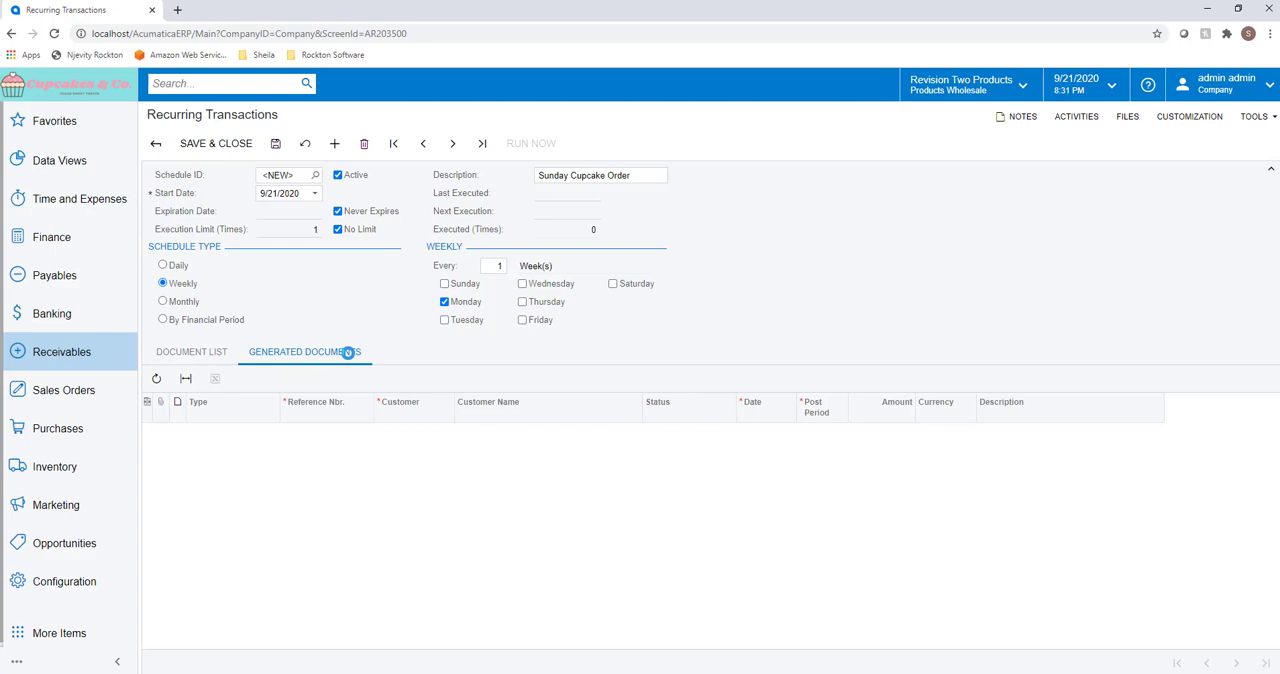
left_click(222, 353)
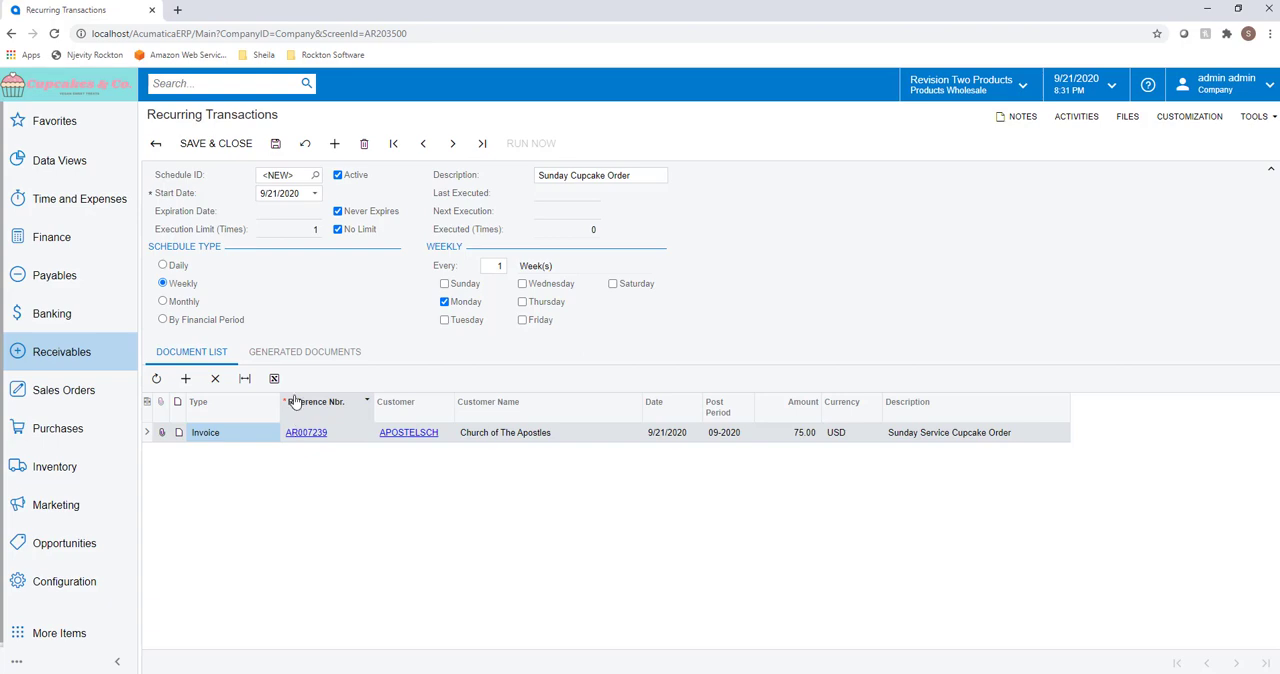
left_click(275, 147)
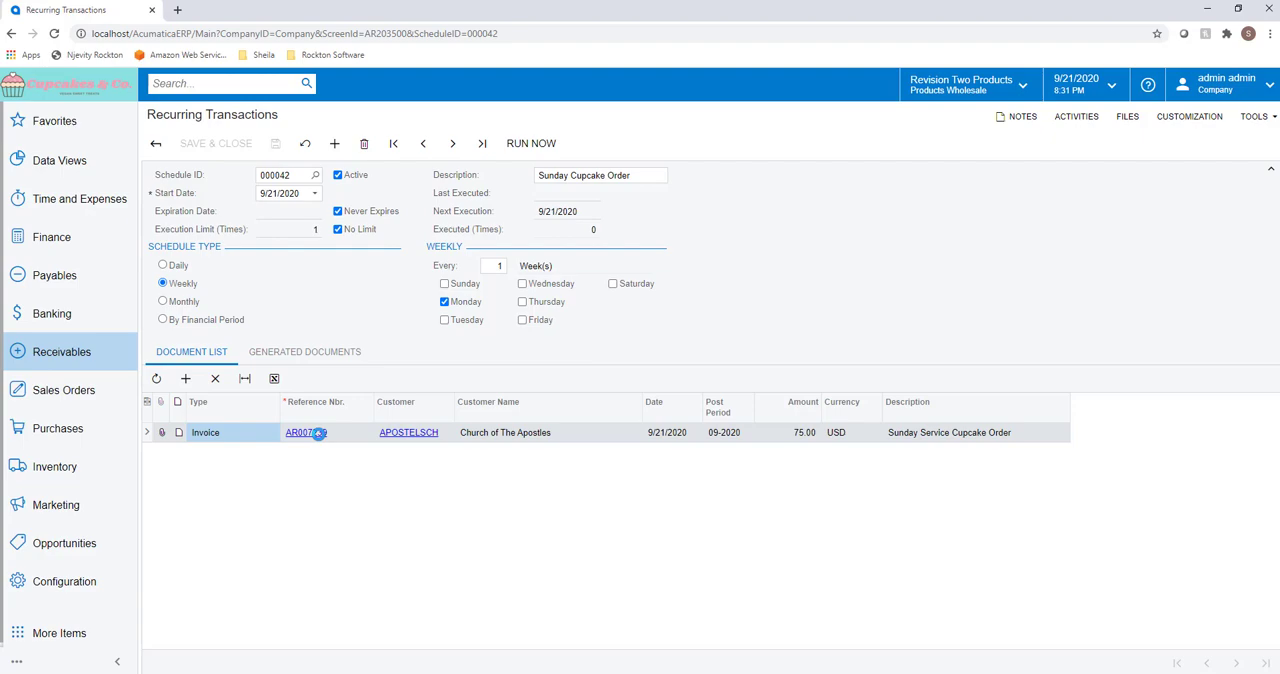
Step: Open the scheduled invoice from the schedule's document list, inspect its line quantity, and close the invoice window
left_click(318, 433)
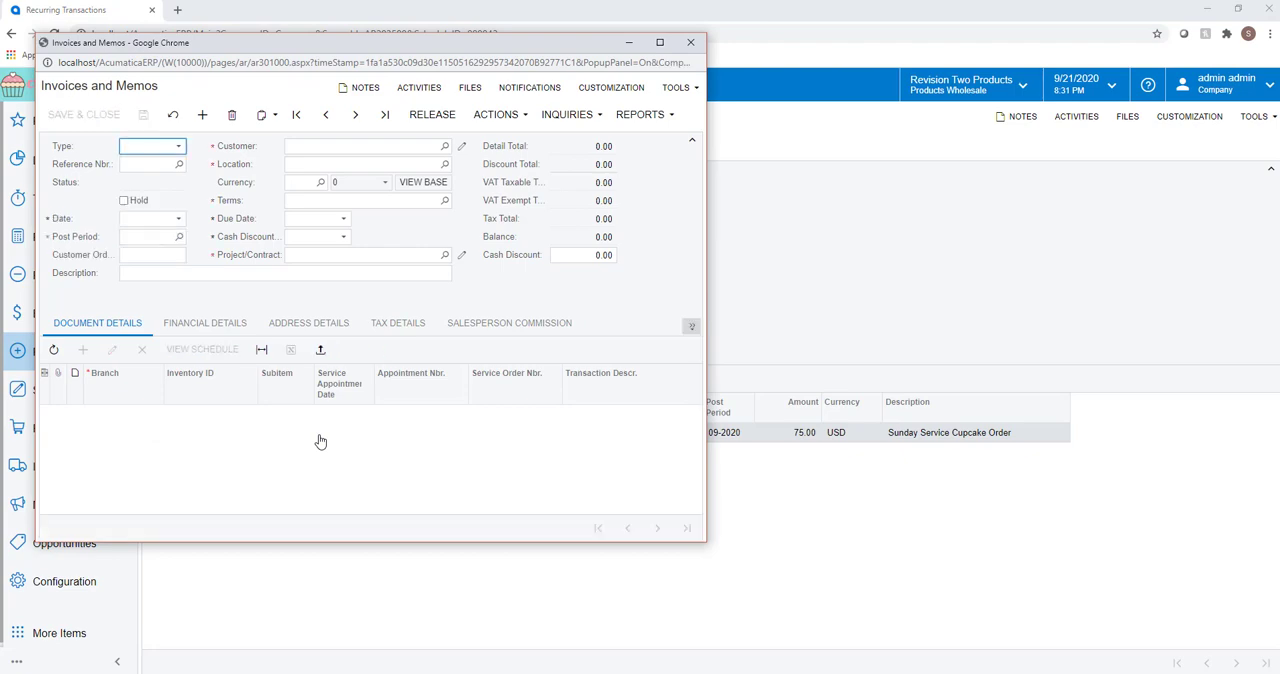
left_click(538, 408)
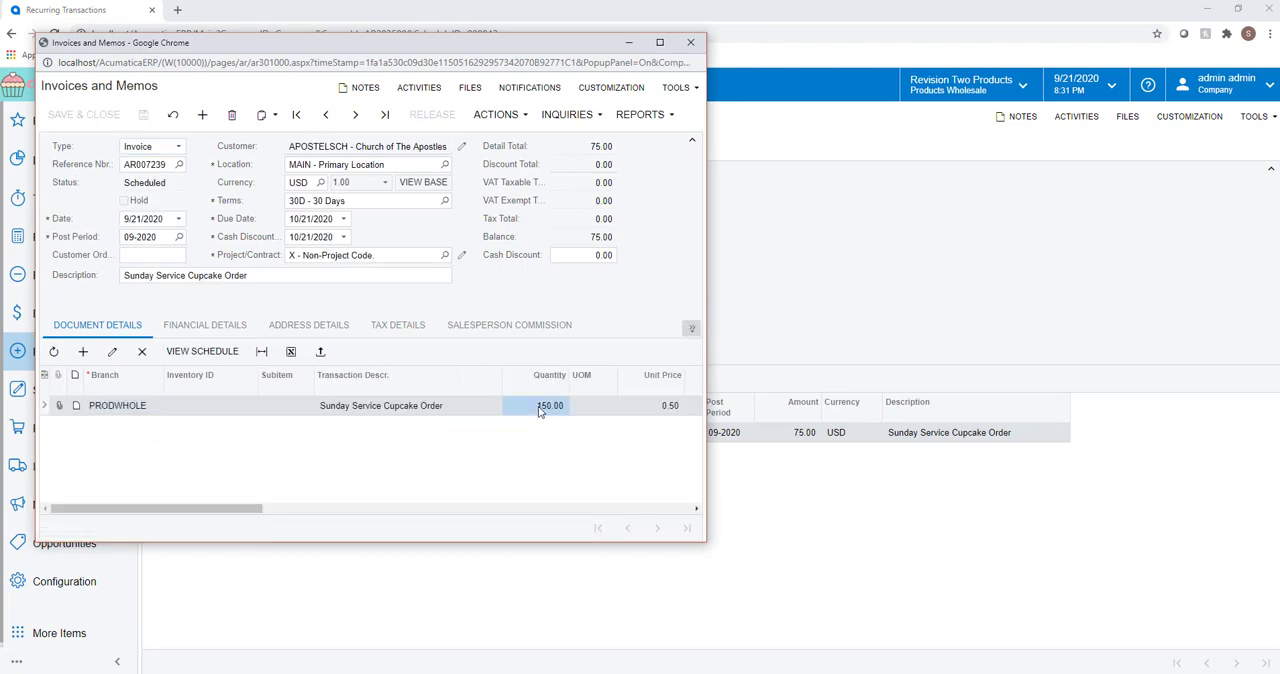
left_click(540, 408)
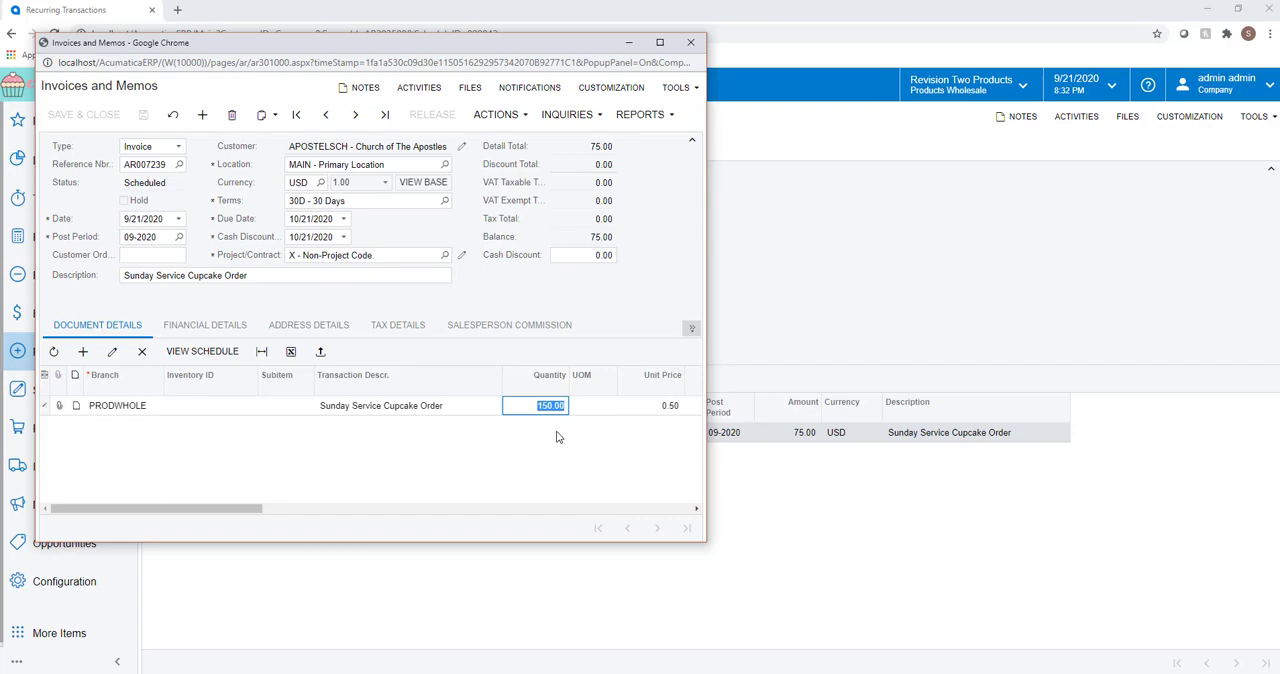
left_click(690, 42)
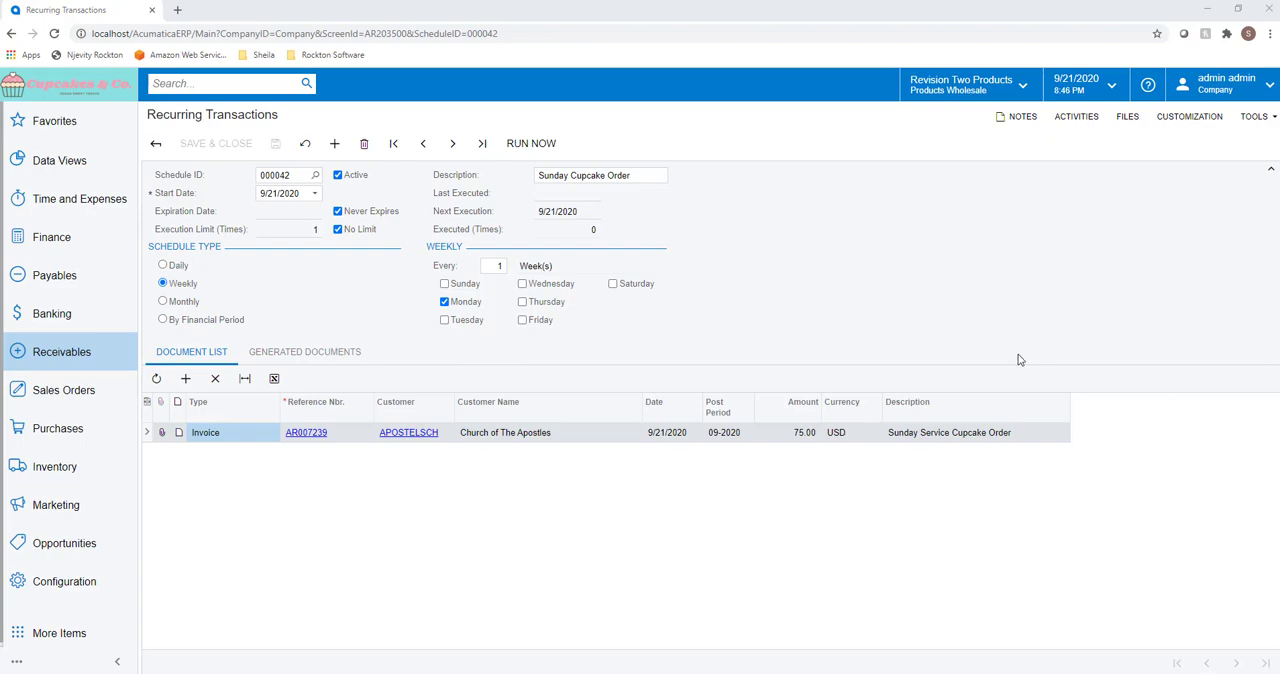
Step: In Generate Recurring Transactions, select the Sunday Cupcake Order schedule and start an automation schedule described as "Monday Cupcake Subscription"
left_click(108, 364)
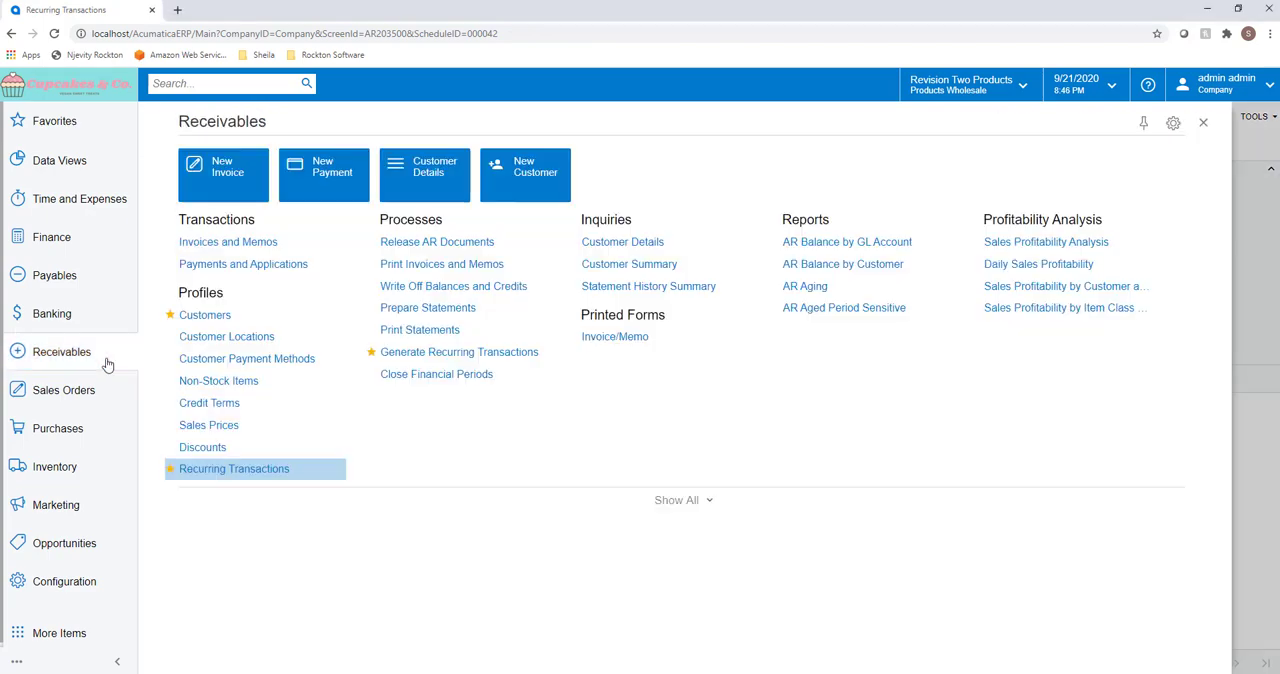
left_click(399, 352)
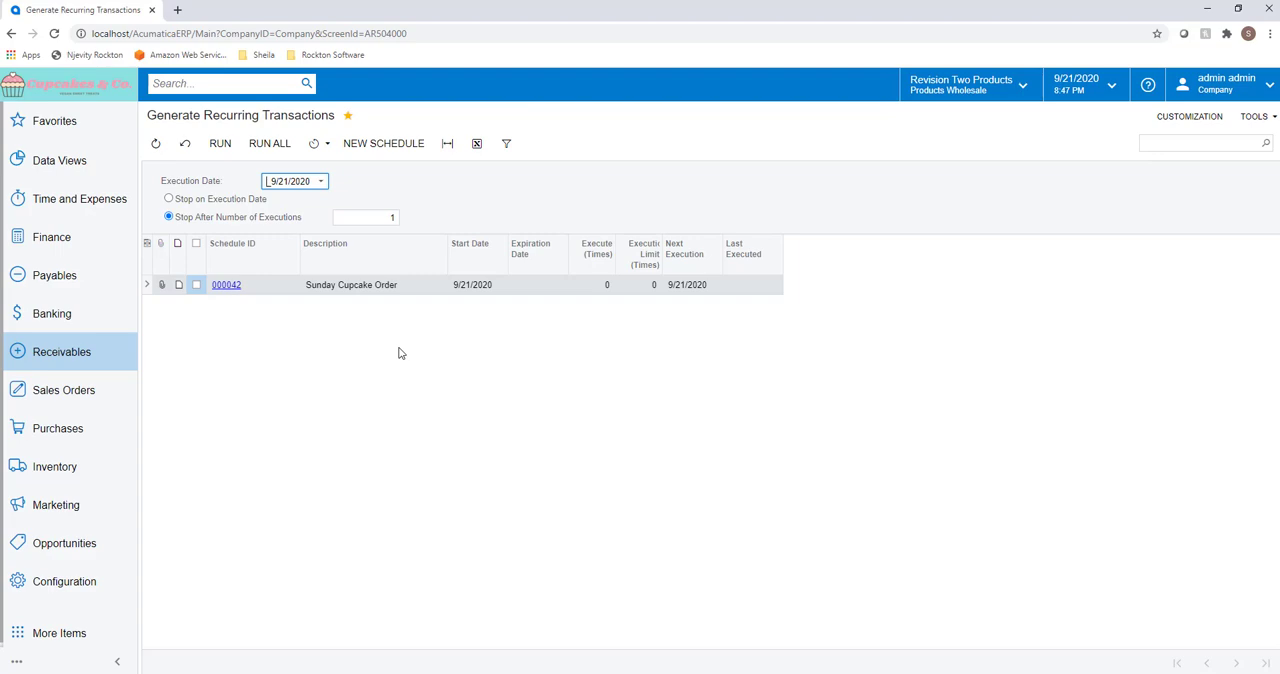
left_click(196, 286)
left_click(325, 145)
left_click(331, 163)
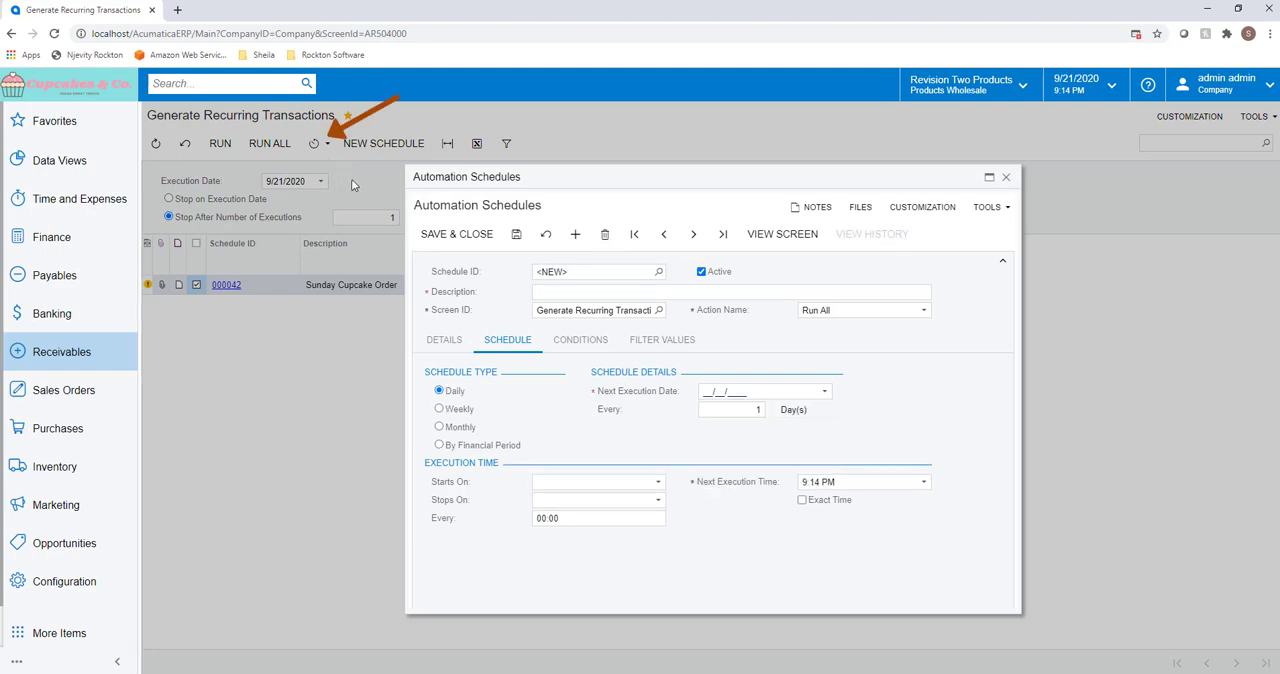
left_click(548, 296)
type("Monday Cupcake Subscription")
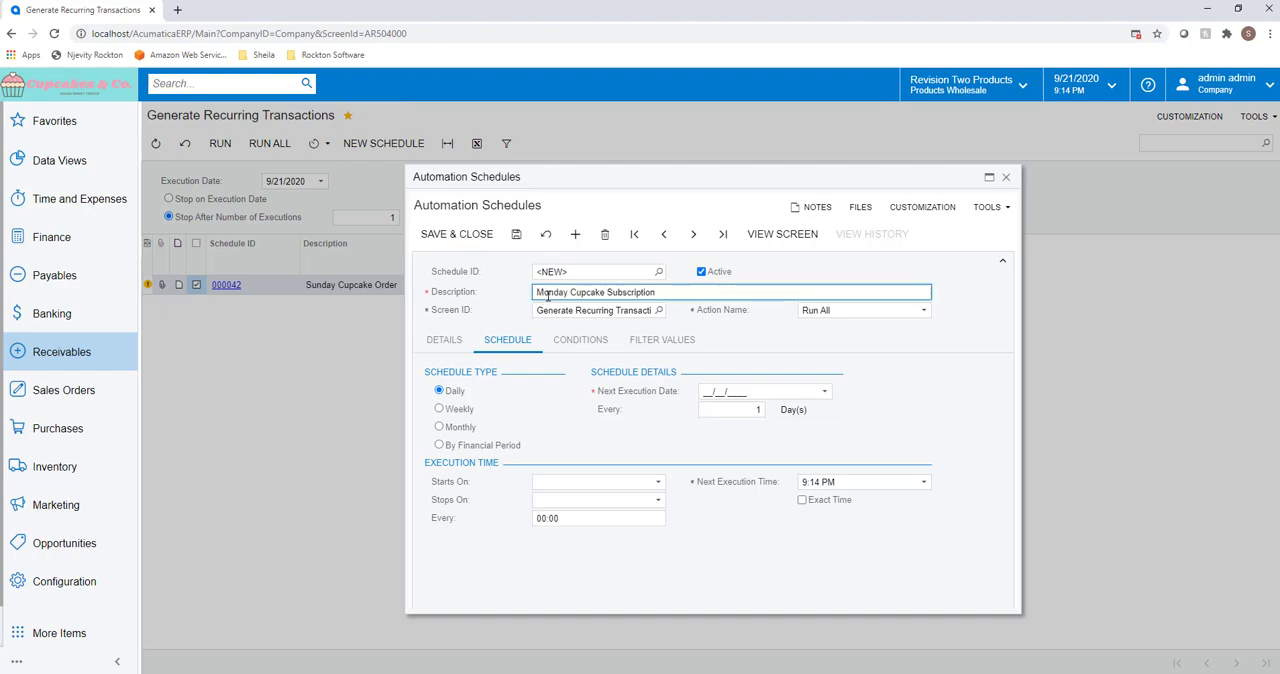
Step: Set the automation schedule's start date and enable No Execution Limit
left_click(465, 340)
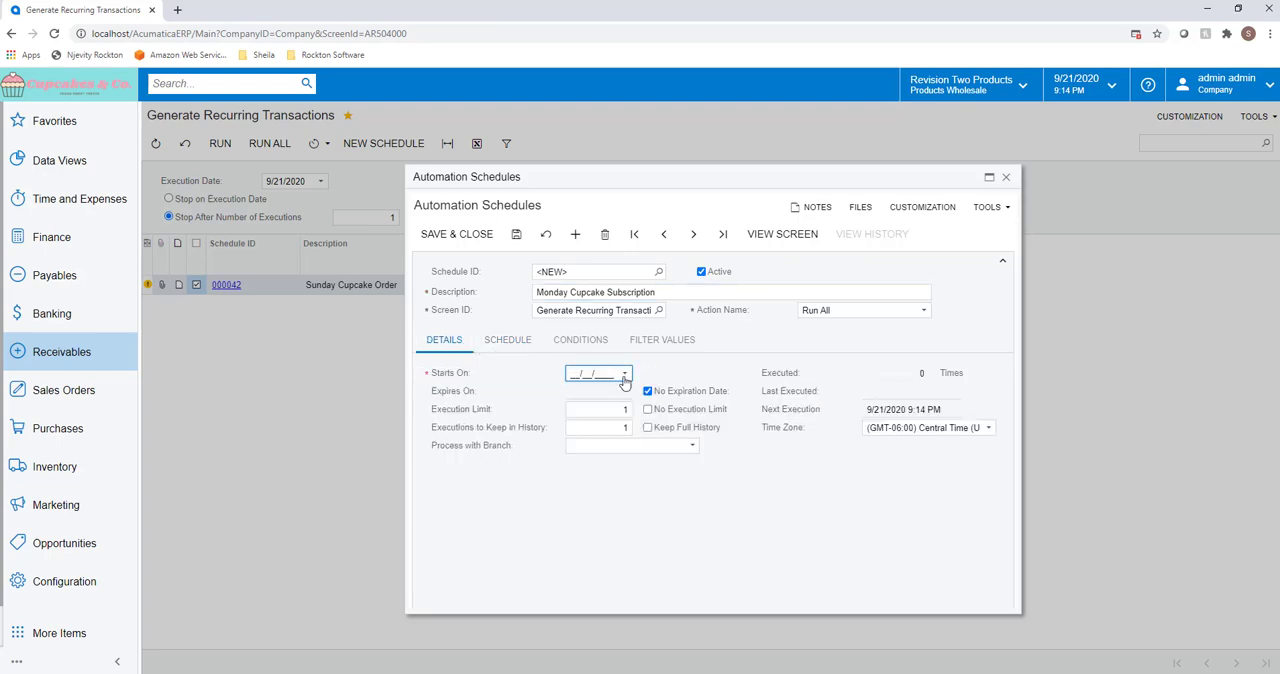
left_click(624, 380)
left_click(631, 493)
left_click(649, 410)
Step: Set the automation schedule to run weekly on Monday instead of Sunday
left_click(517, 348)
left_click(466, 410)
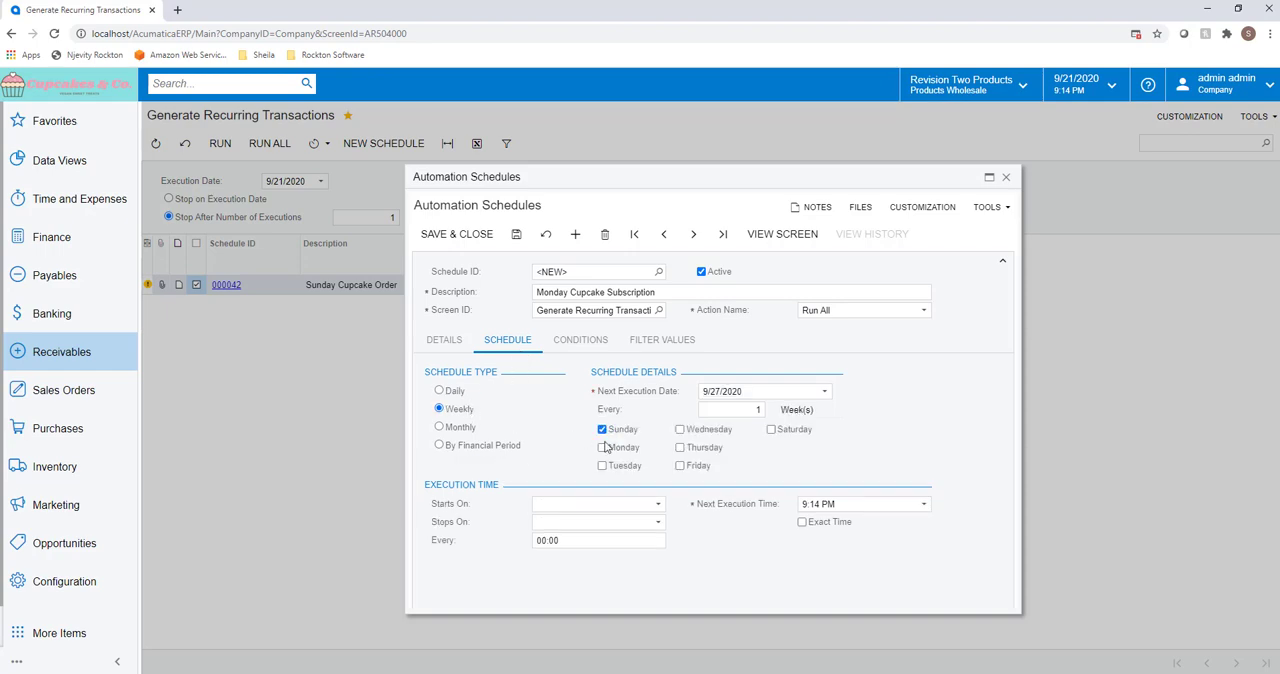
left_click(603, 447)
left_click(602, 429)
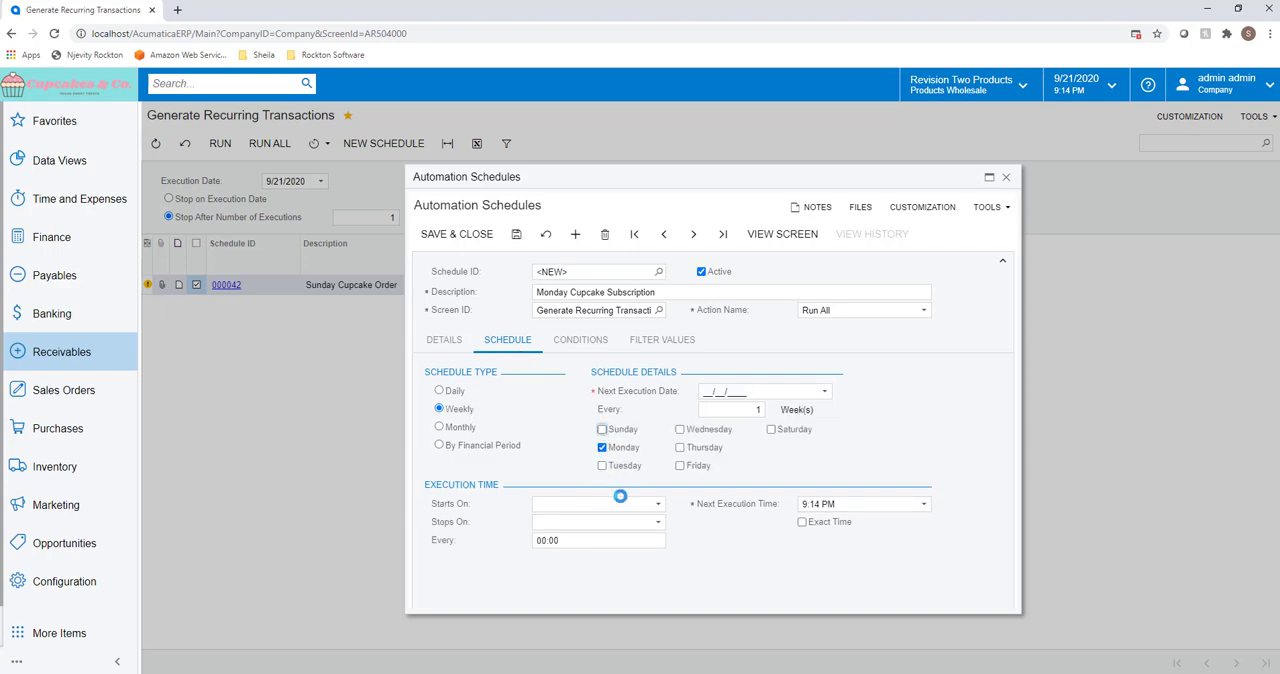
Step: Set the execution start time to 1:30 AM, check the schedule's conditions, and save the automation schedule
left_click(639, 504)
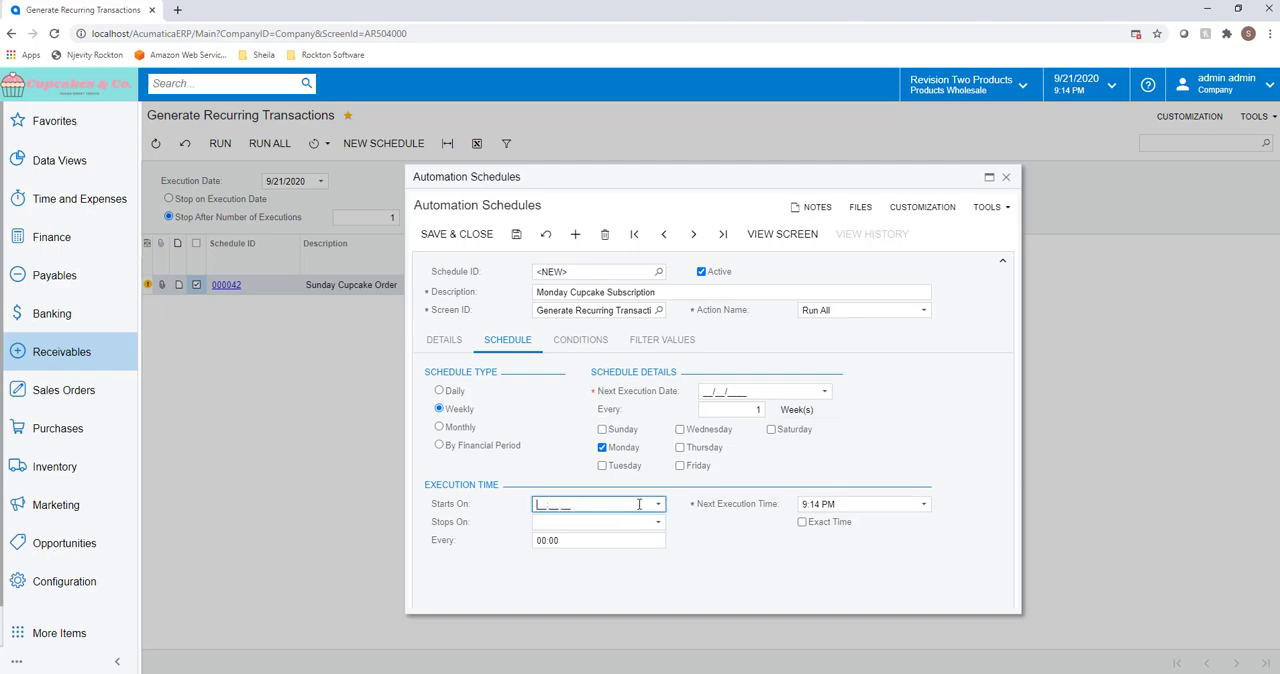
type("1_")
type(":30 AM")
key("Tab")
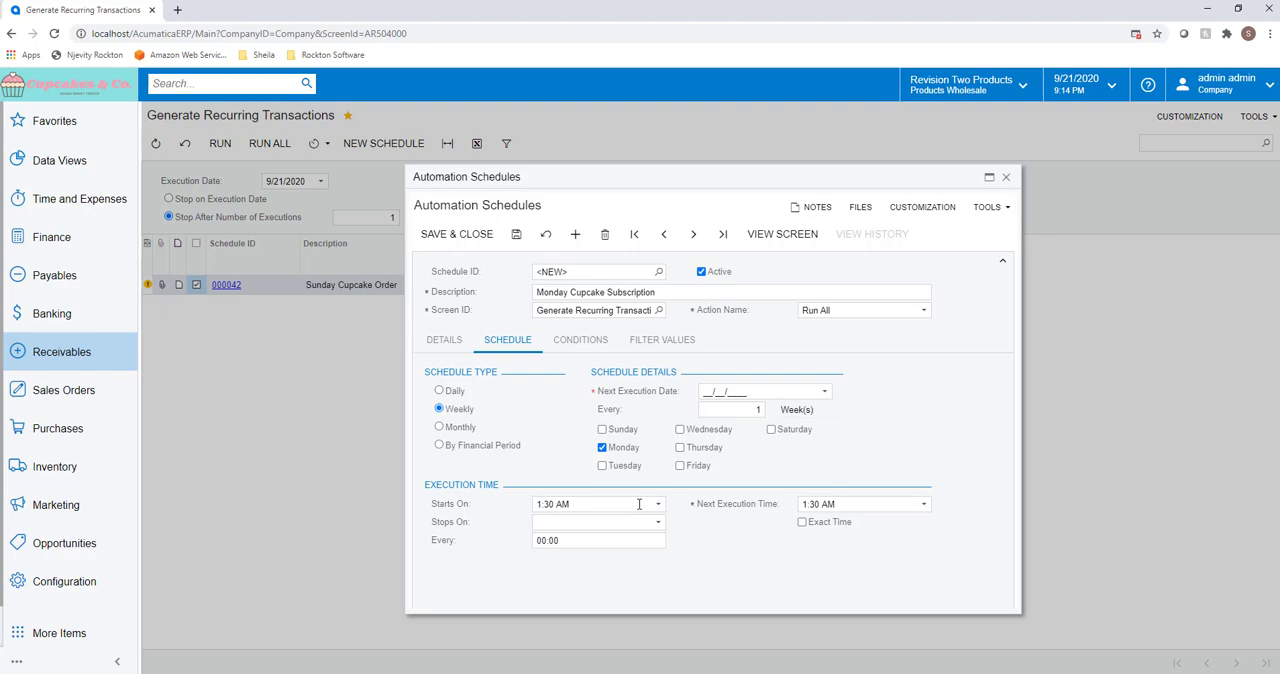
left_click(563, 343)
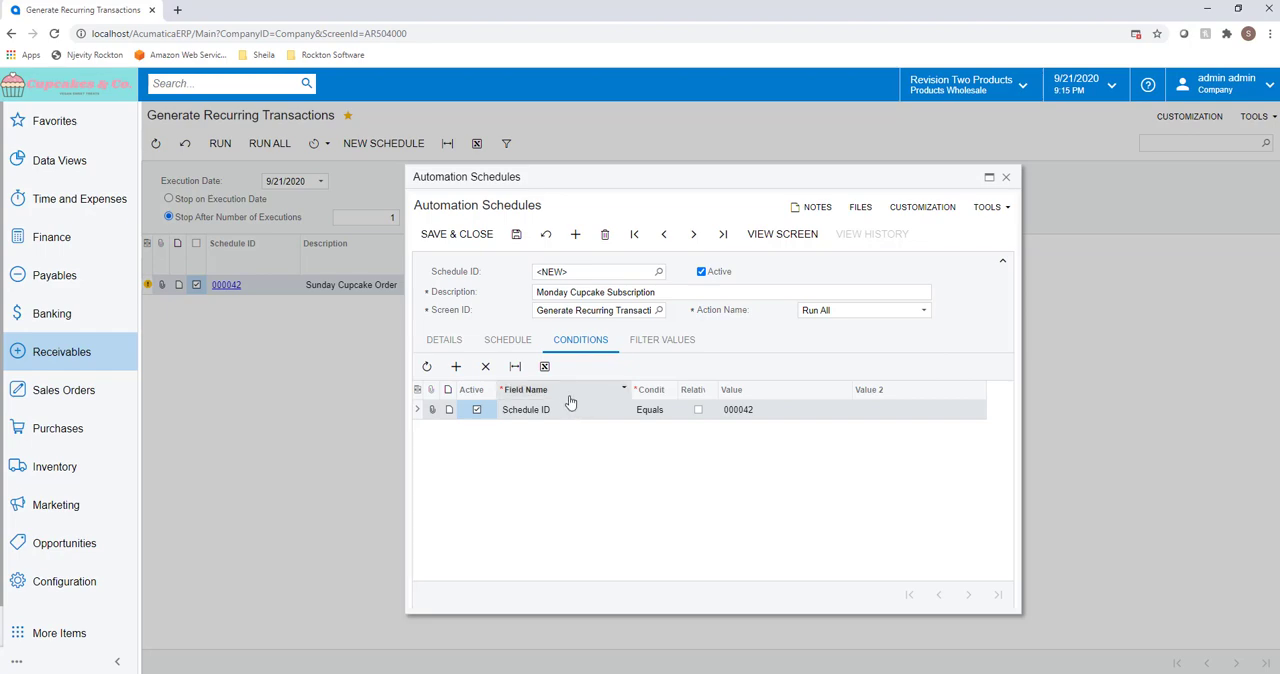
left_click(516, 236)
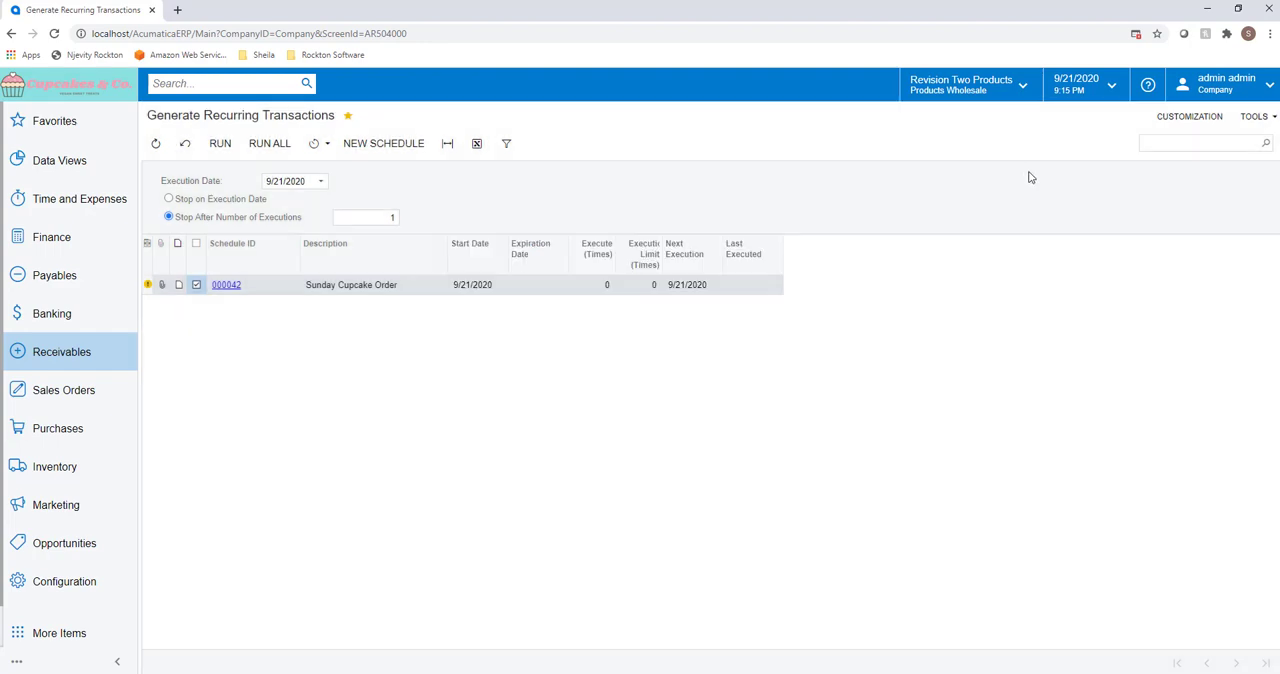
Step: Close the automation schedule and change the business date to 9/22/2020
left_click(1006, 177)
left_click(1112, 88)
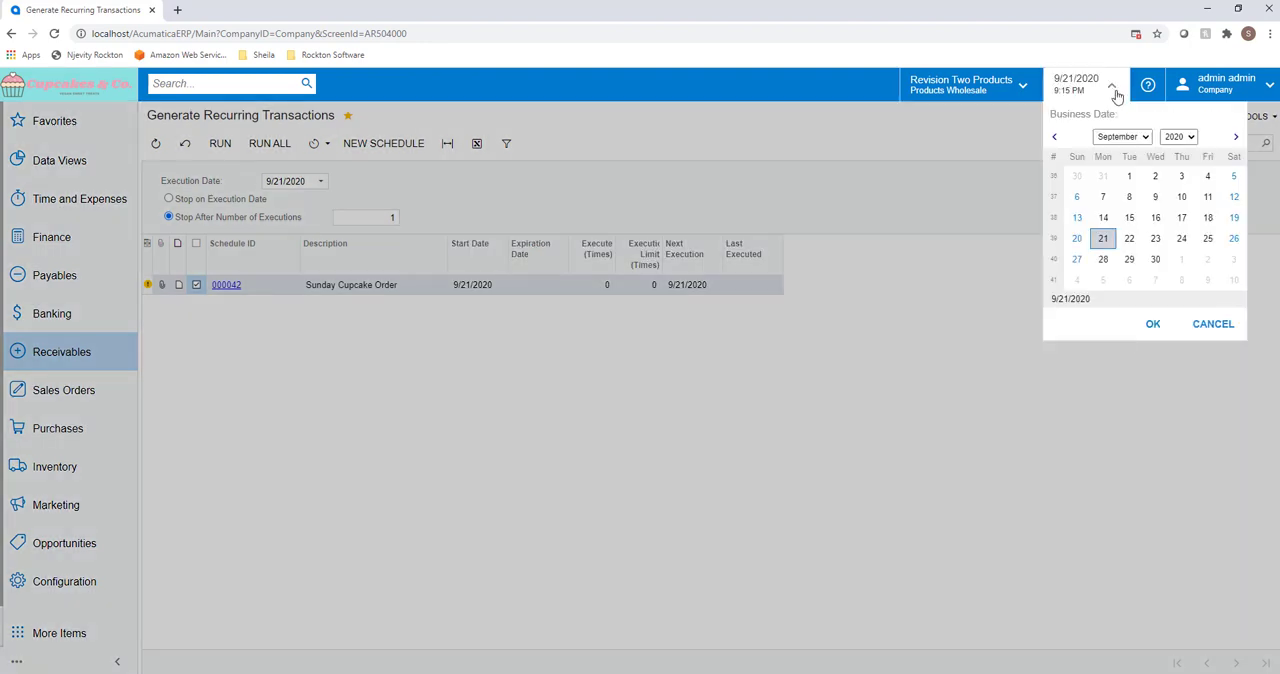
left_click(1138, 243)
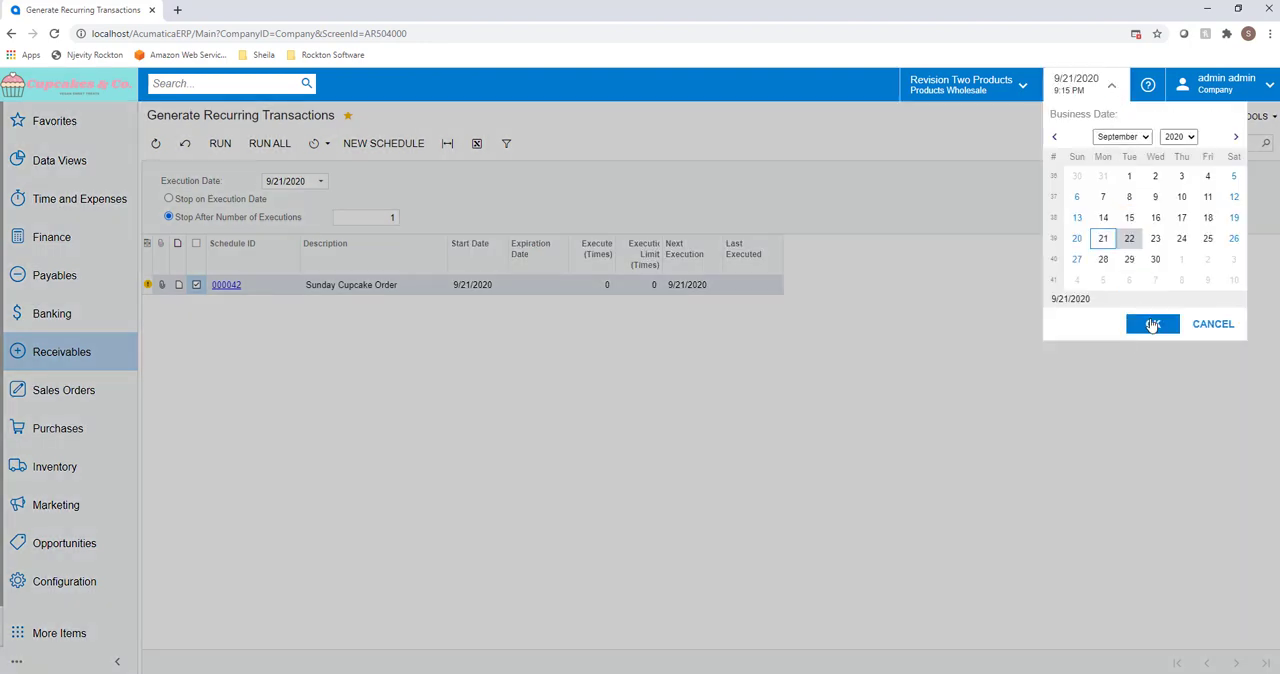
left_click(1150, 323)
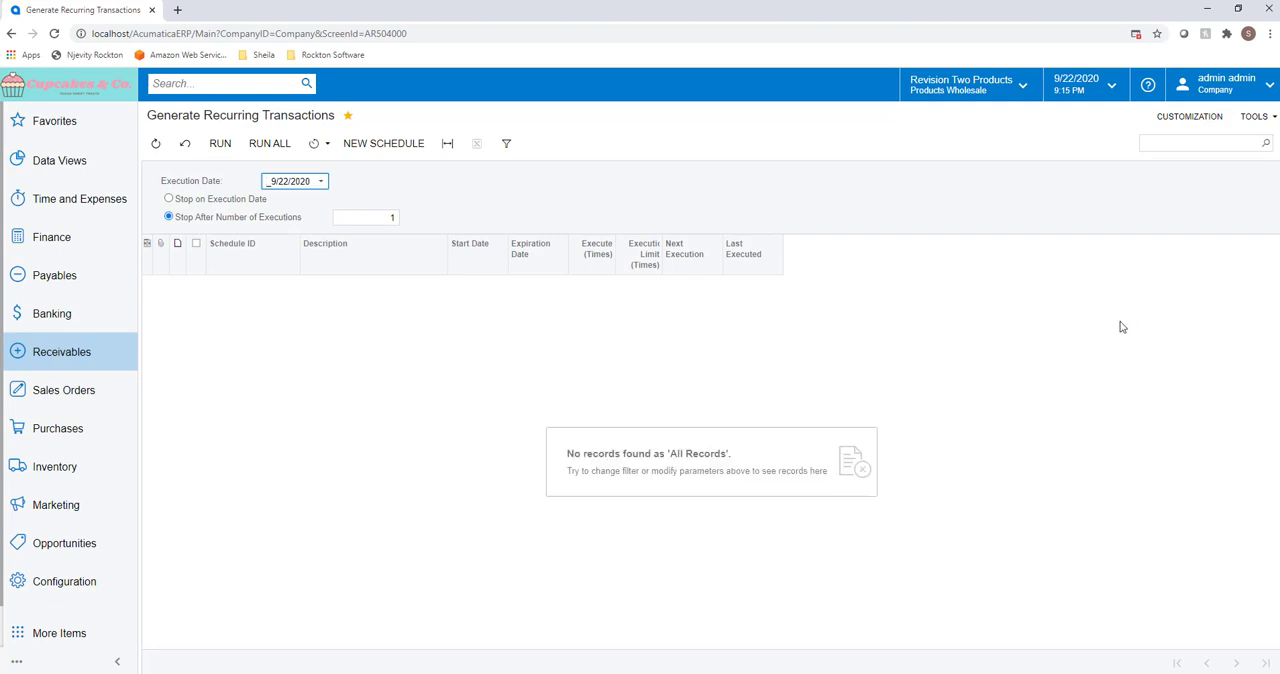
Step: Search for "auto" and open Automation Schedule Statuses to check the Monday Cupcake Subscription's execution
left_click(228, 86)
type("auto")
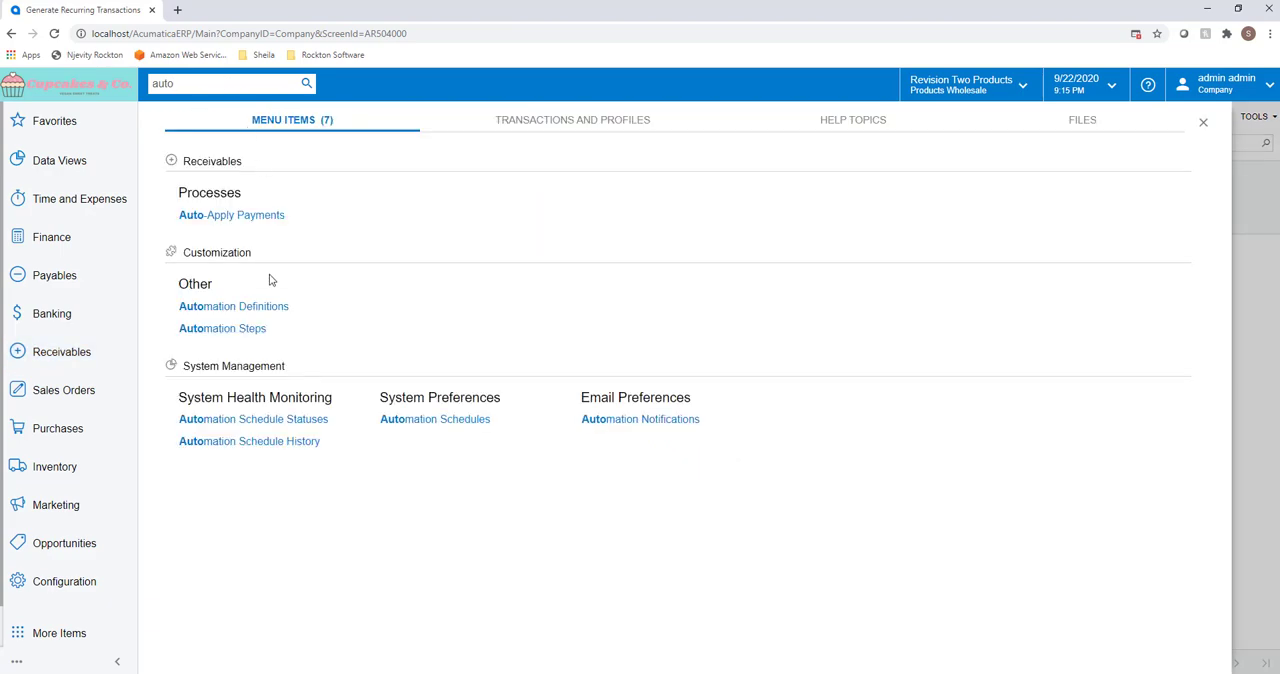
left_click(274, 427)
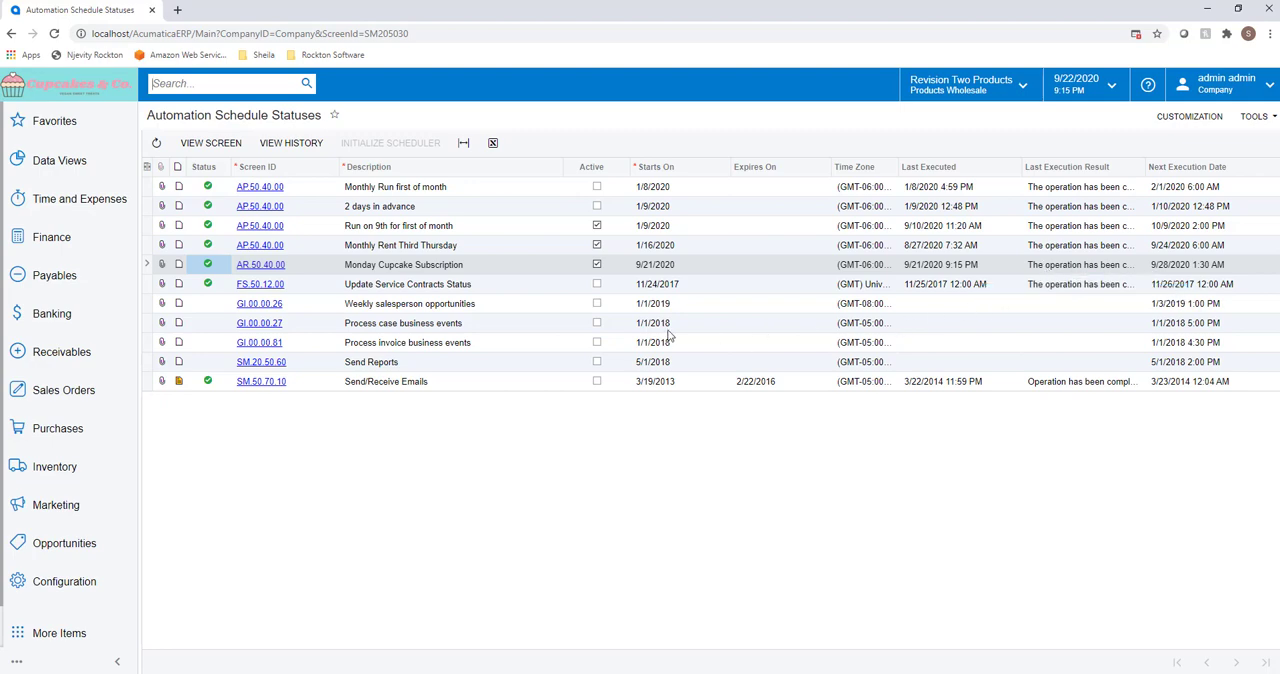
Step: Open the Sunday Cupcake Order schedule from the Receivables recurring transactions and view its generated documents
left_click(112, 357)
left_click(200, 466)
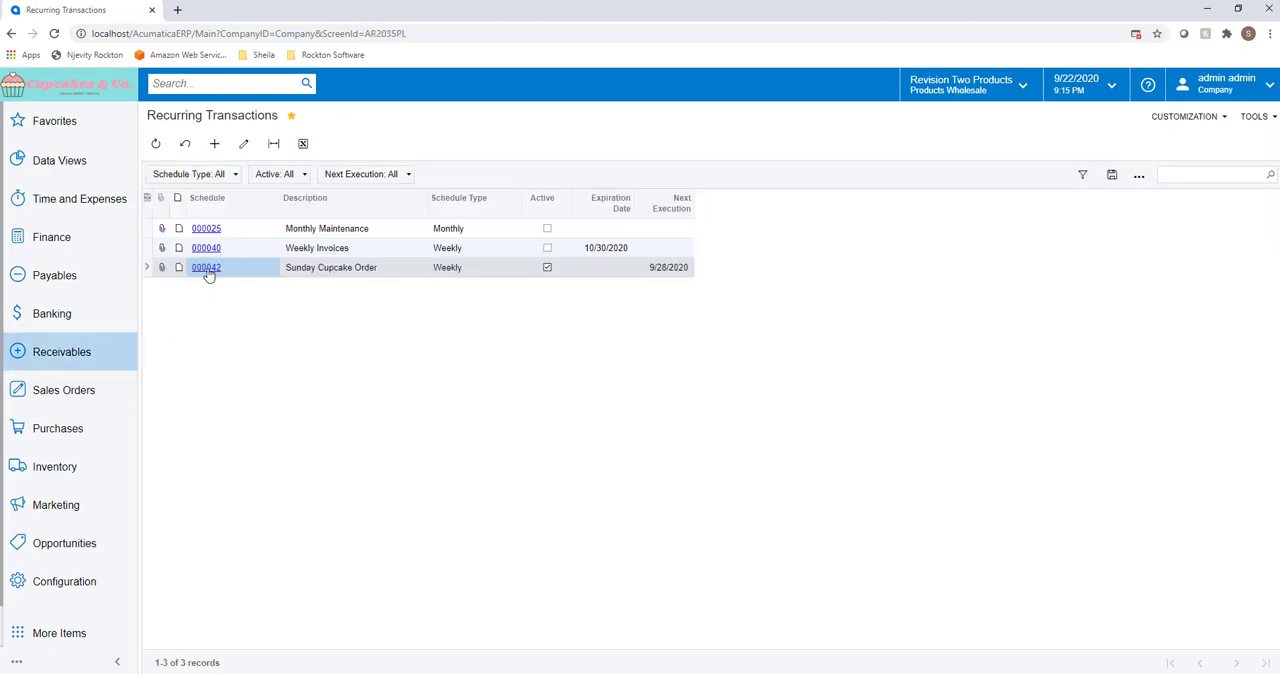
left_click(207, 268)
left_click(277, 354)
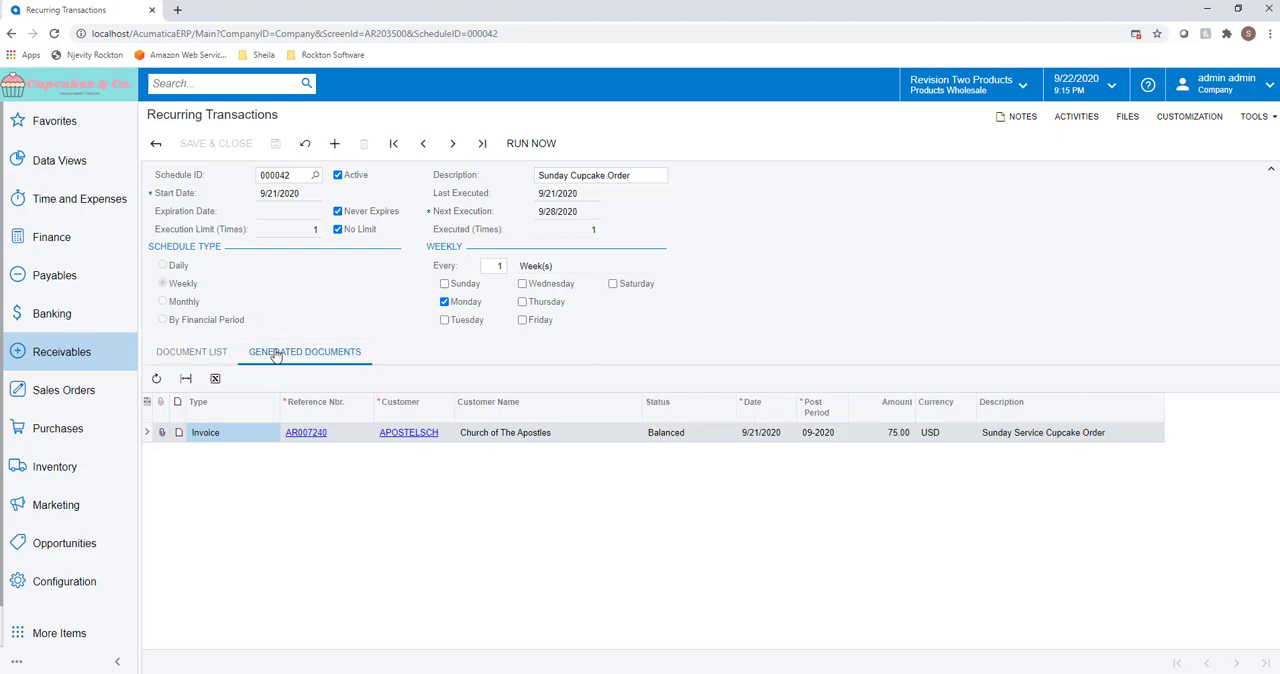
Step: Review the invoice generated by the Sunday Cupcake Order schedule, close it, and return to the home page
left_click(303, 438)
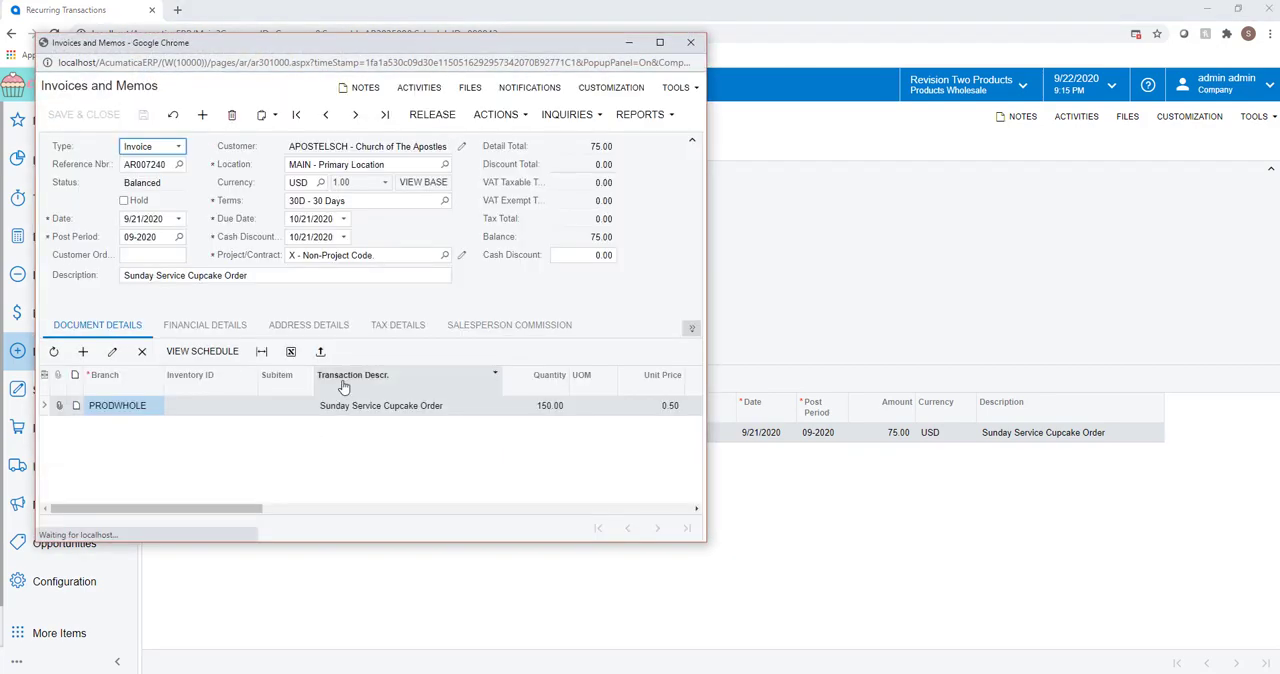
left_click(689, 43)
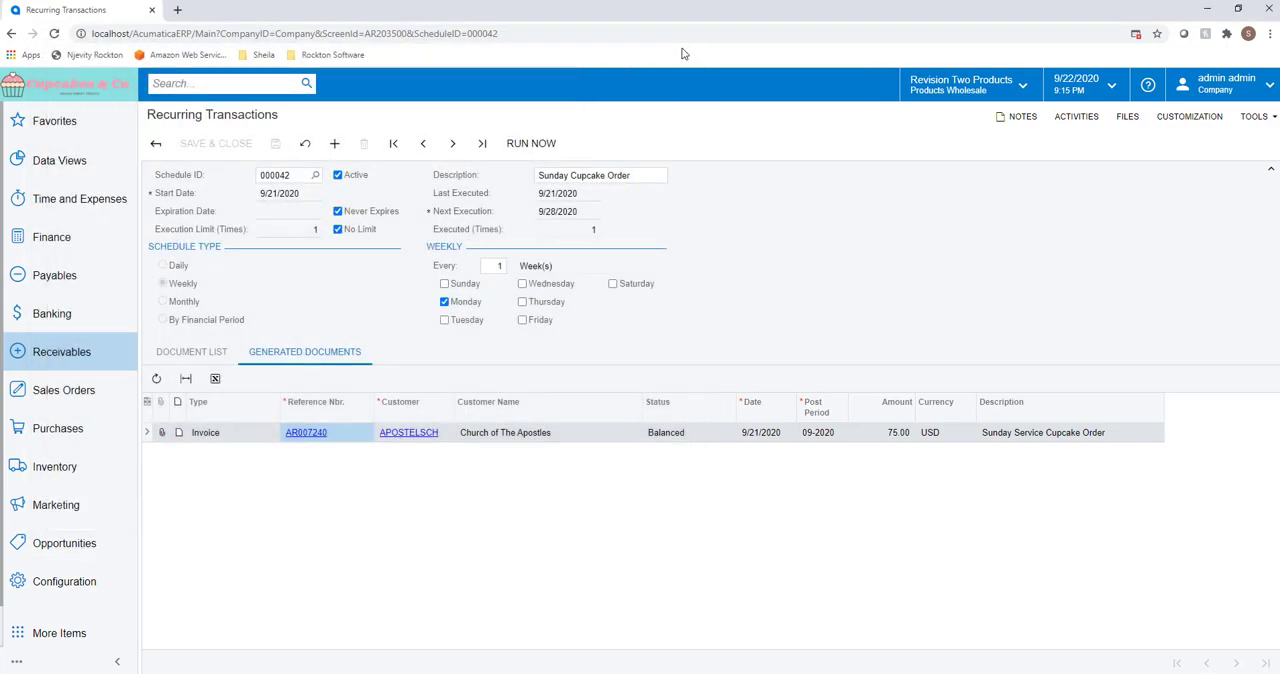
left_click(112, 92)
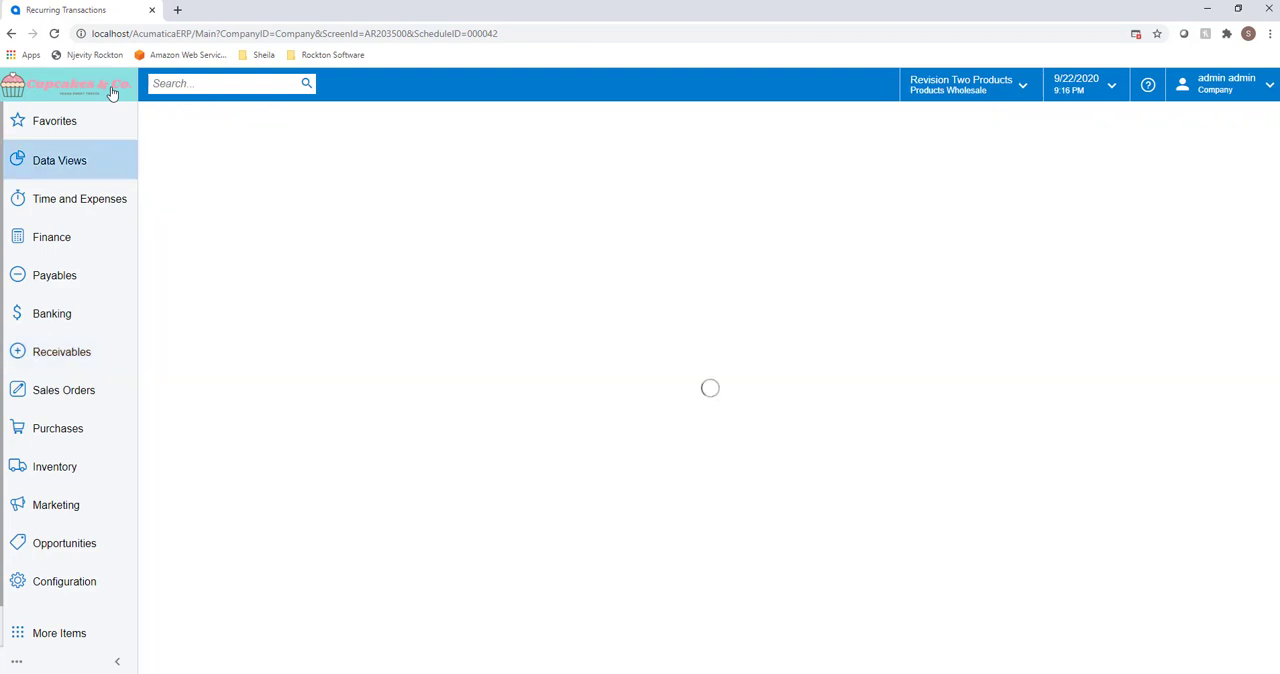